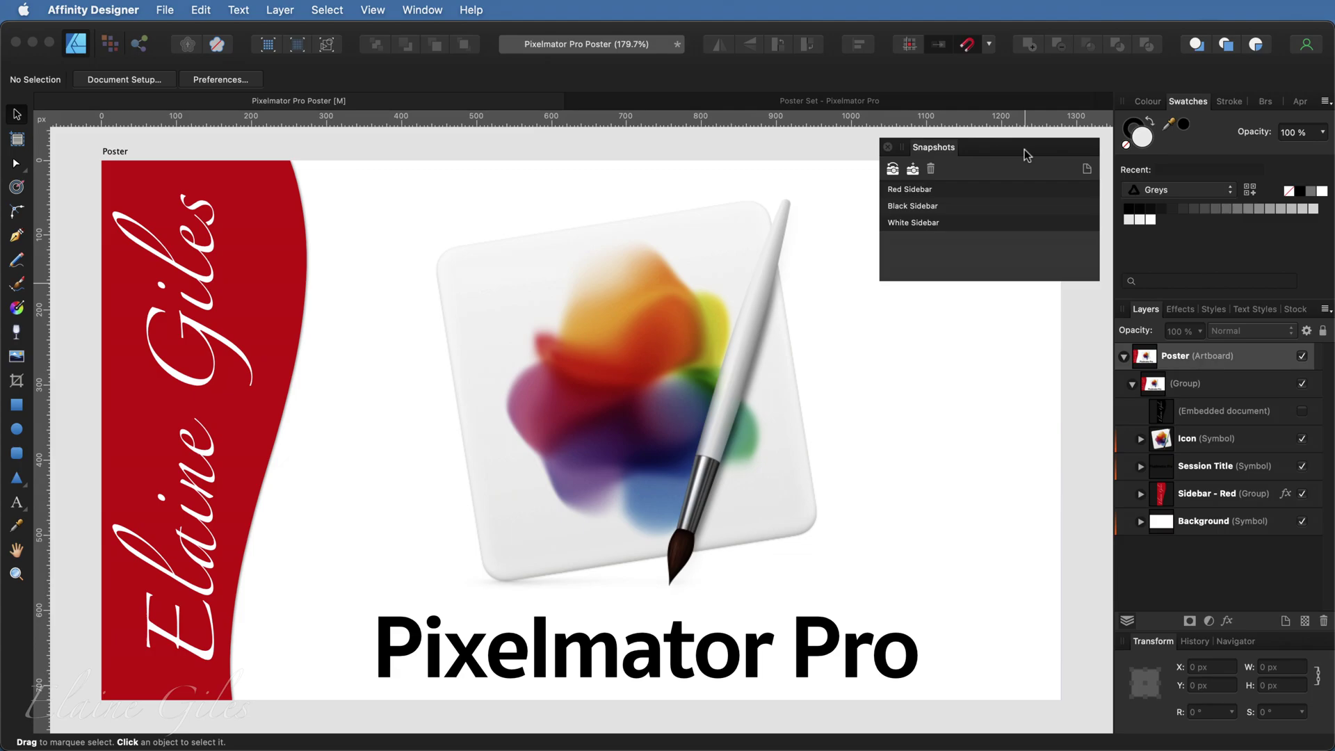
- Restore the Black Sidebar, then White Sidebar snapshots, finishing with the Red Sidebar snapshot
click(950, 212)
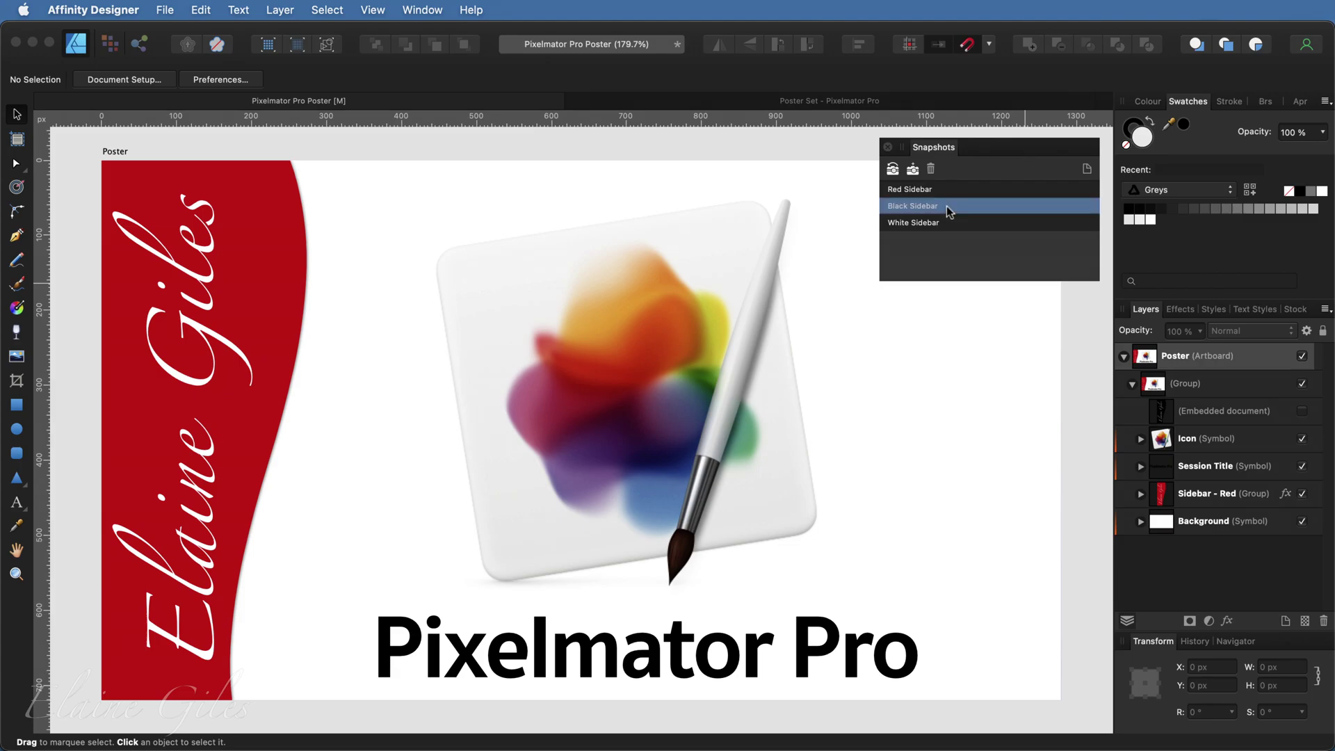
click(892, 171)
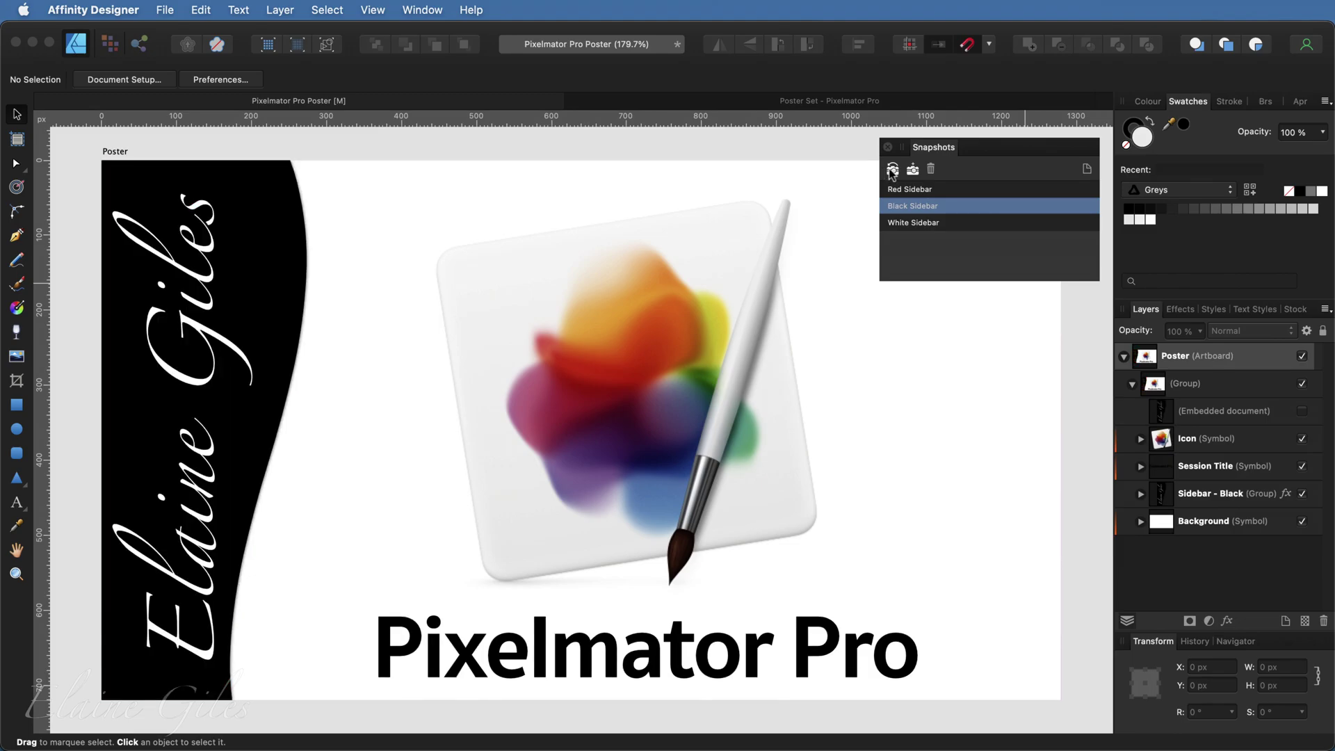
click(945, 224)
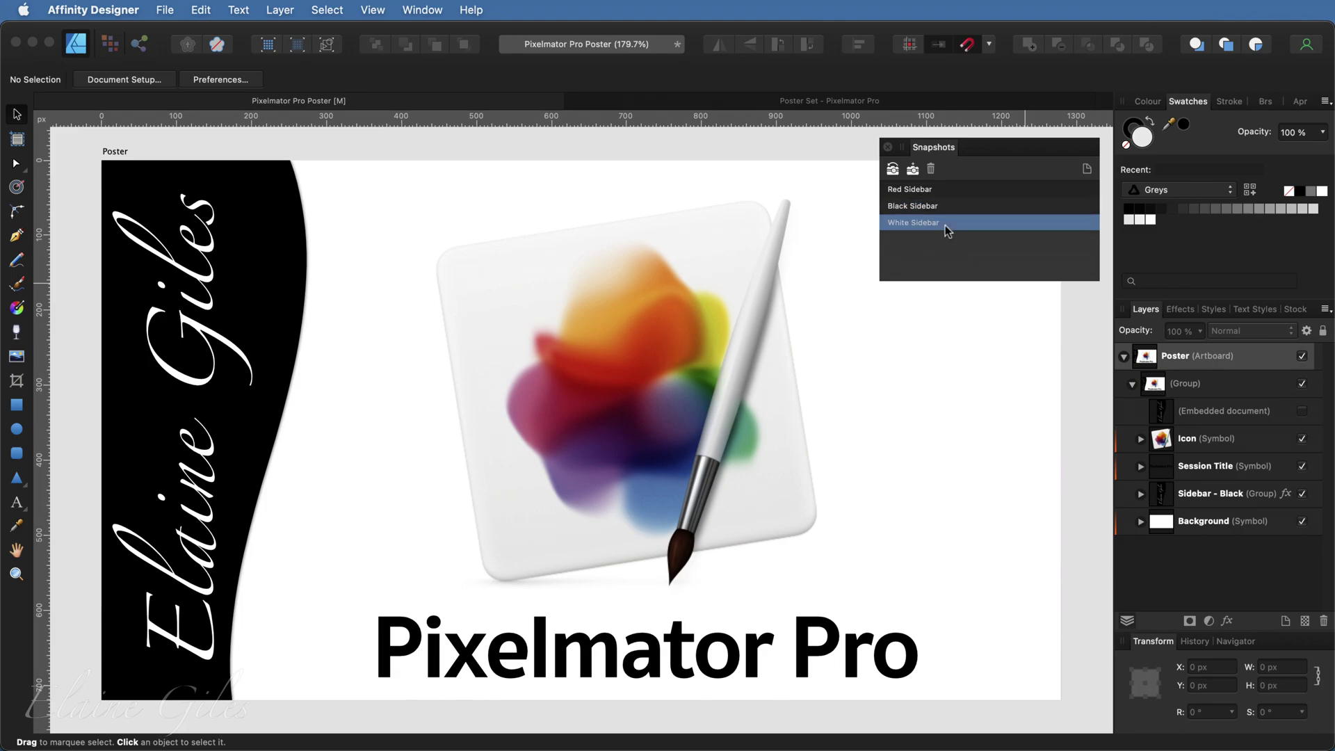
click(892, 170)
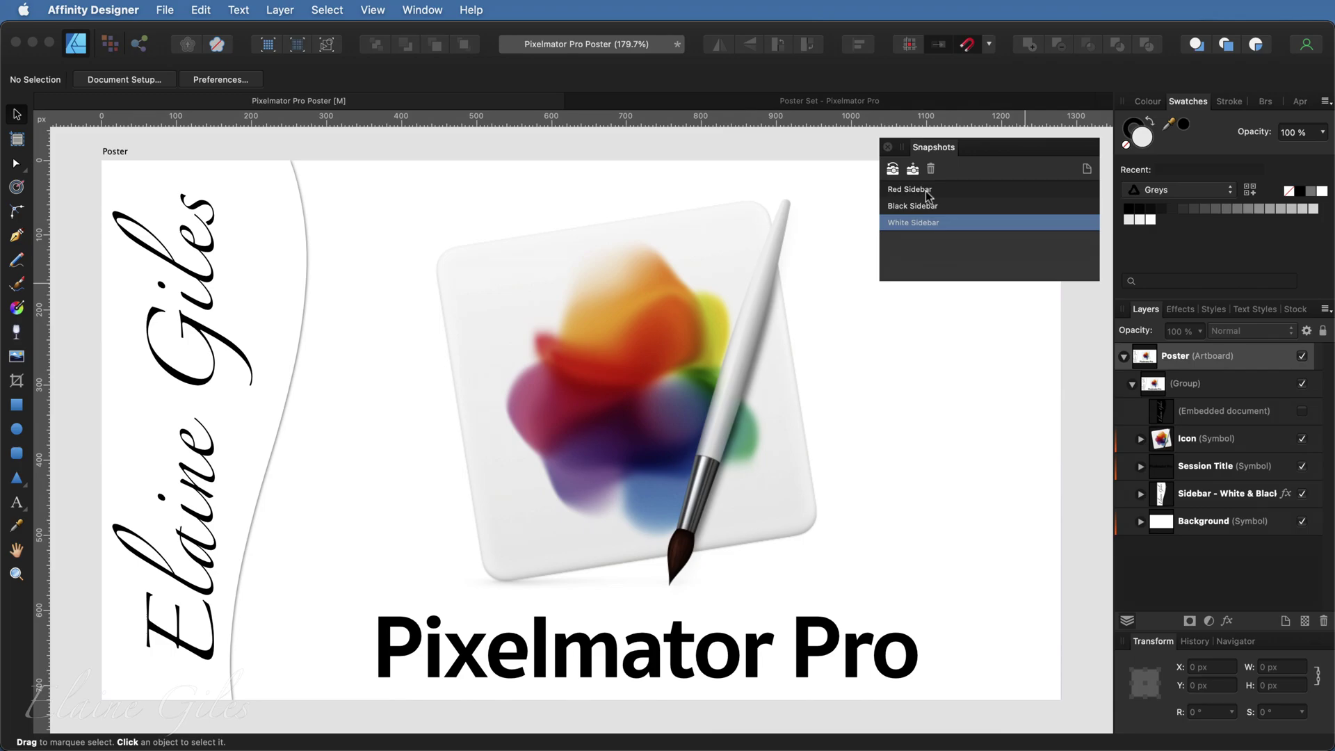
click(927, 192)
click(893, 169)
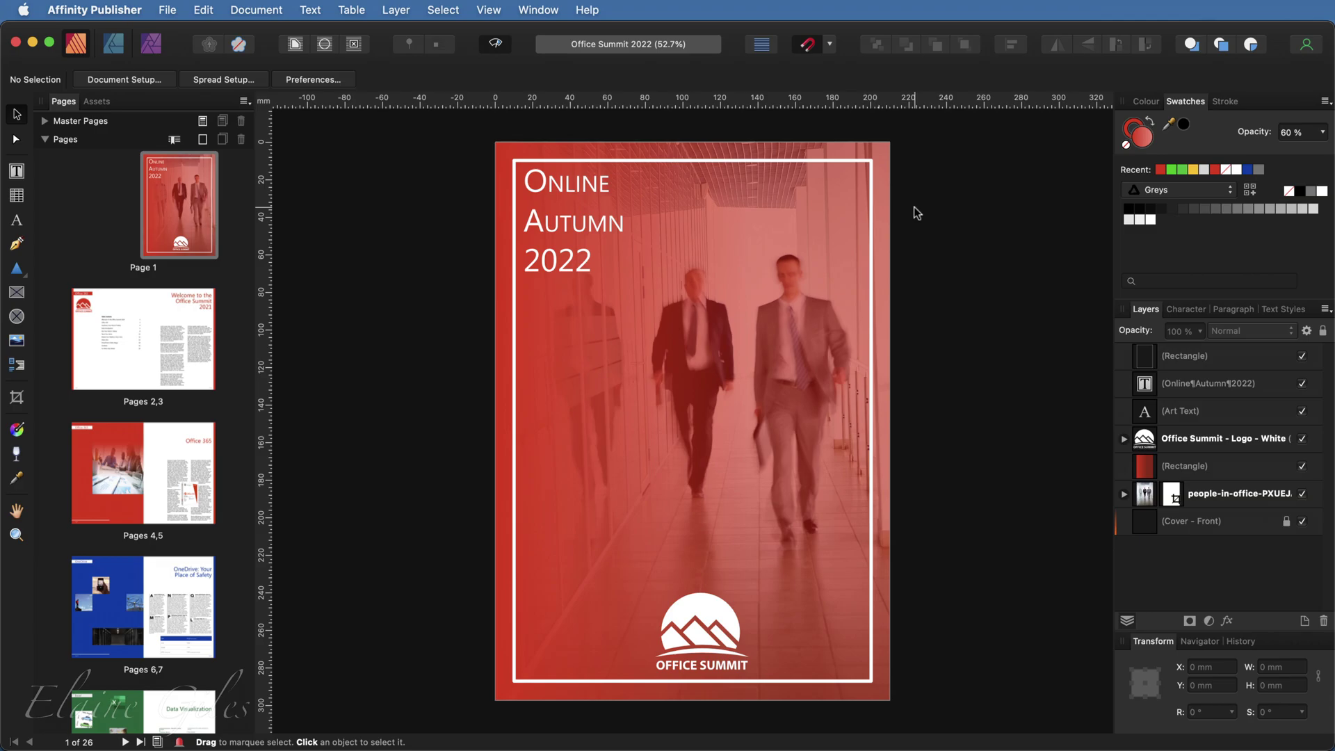
- Browse the View menu's Studio panel list
click(483, 8)
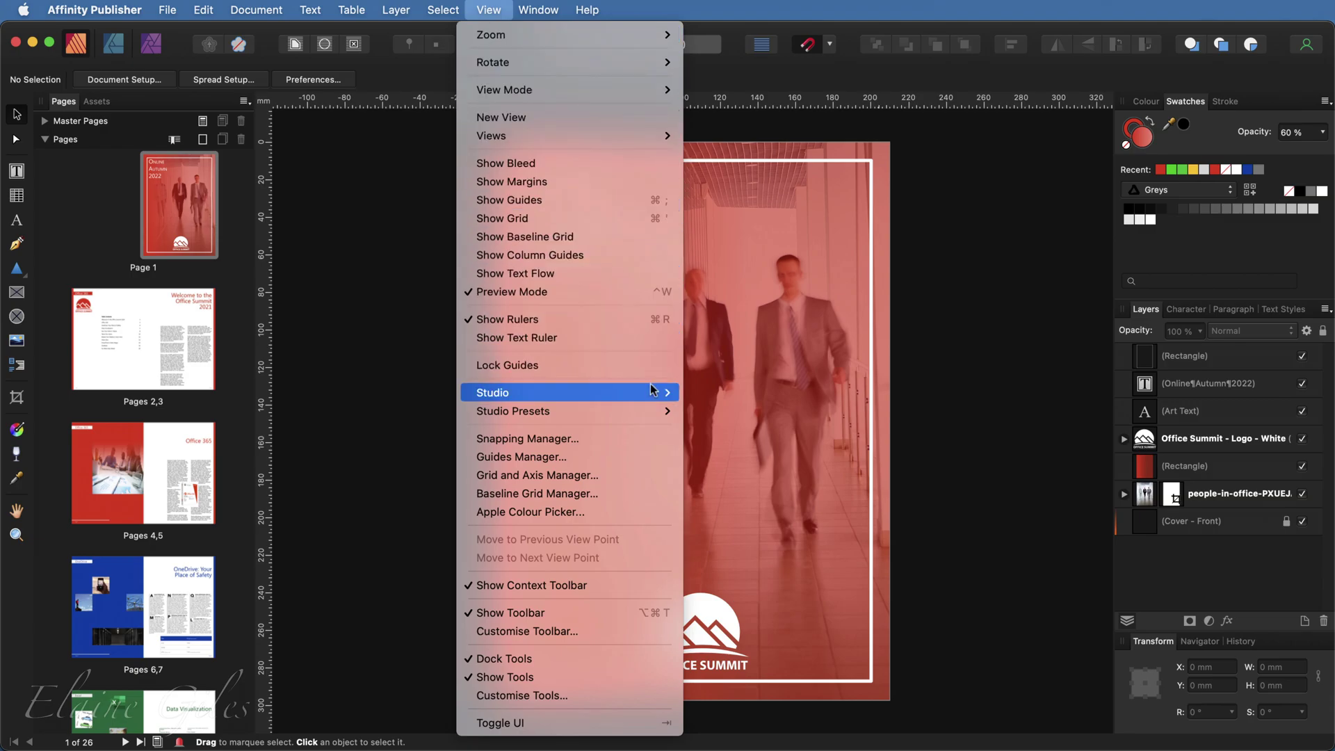
mouse_move(652, 391)
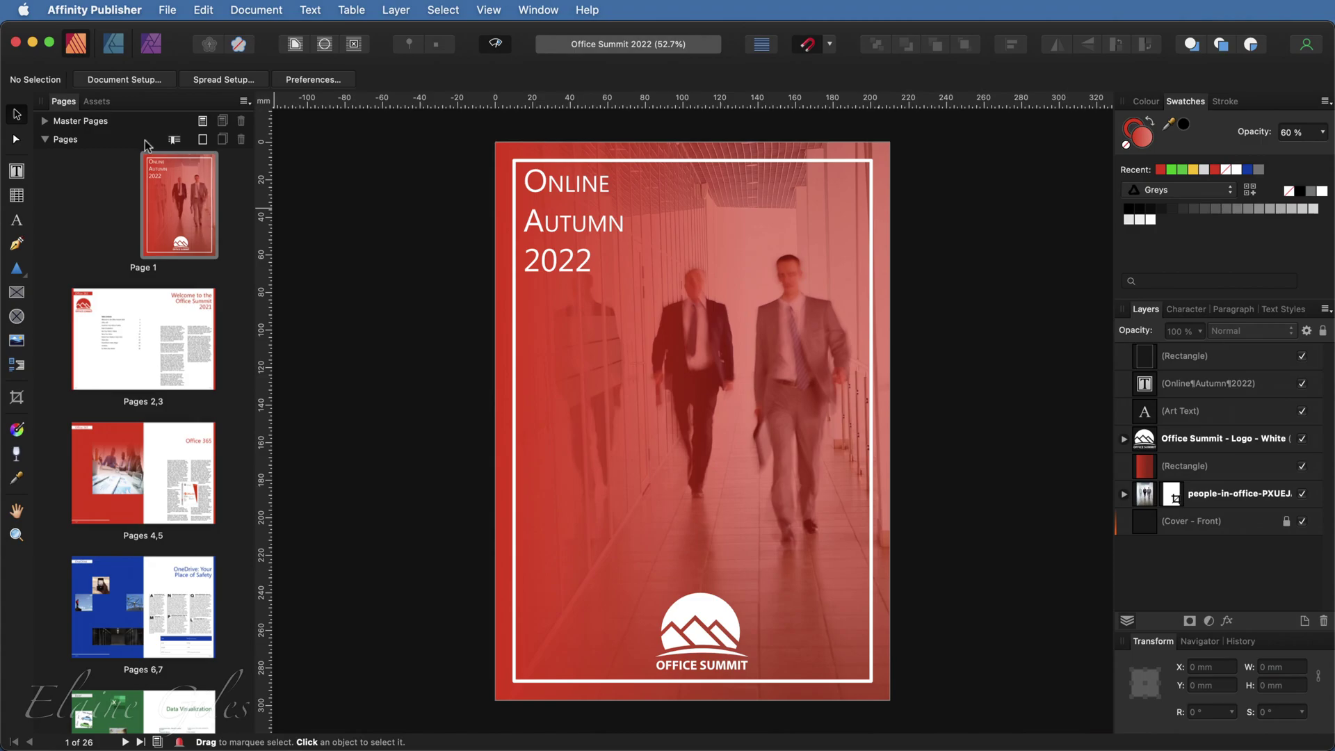
- Try the Designer persona, then the Photo persona
click(114, 45)
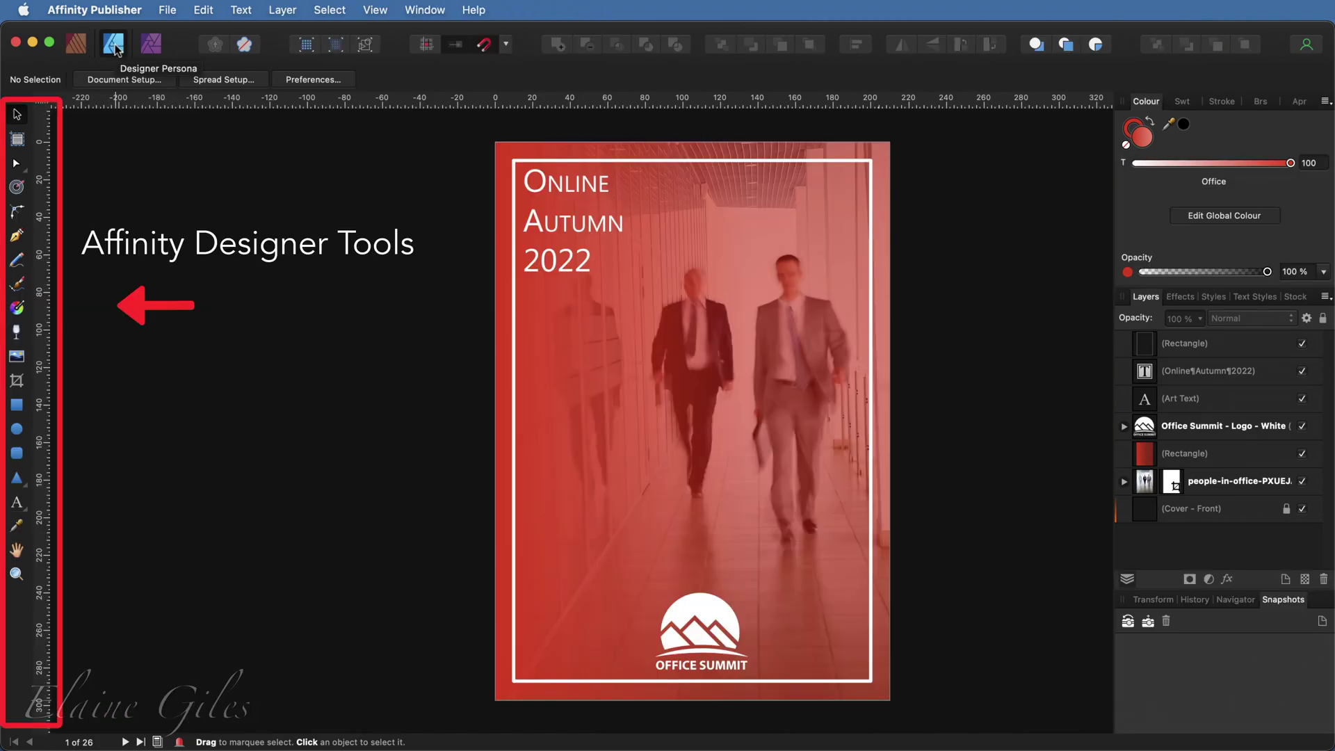
click(149, 44)
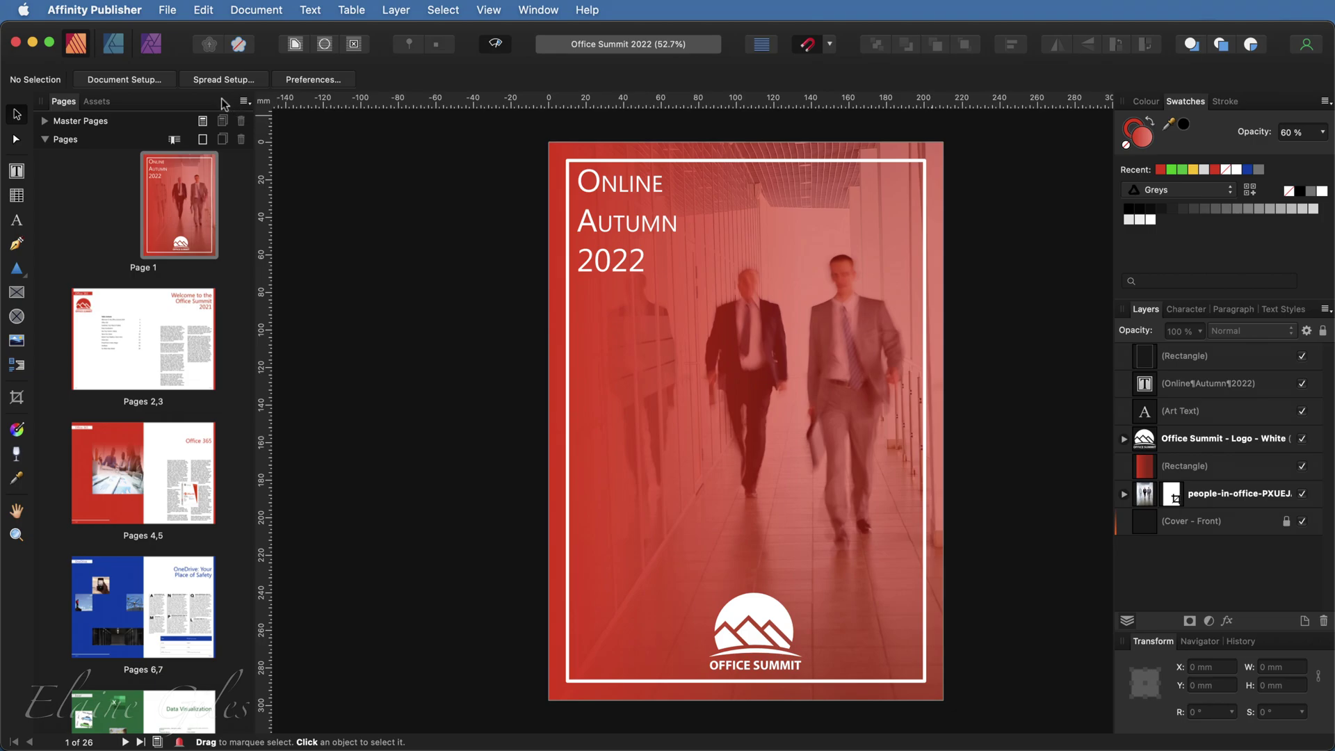
- In the Designer persona, show the Snapshots panel from View > Studio and float it
click(114, 46)
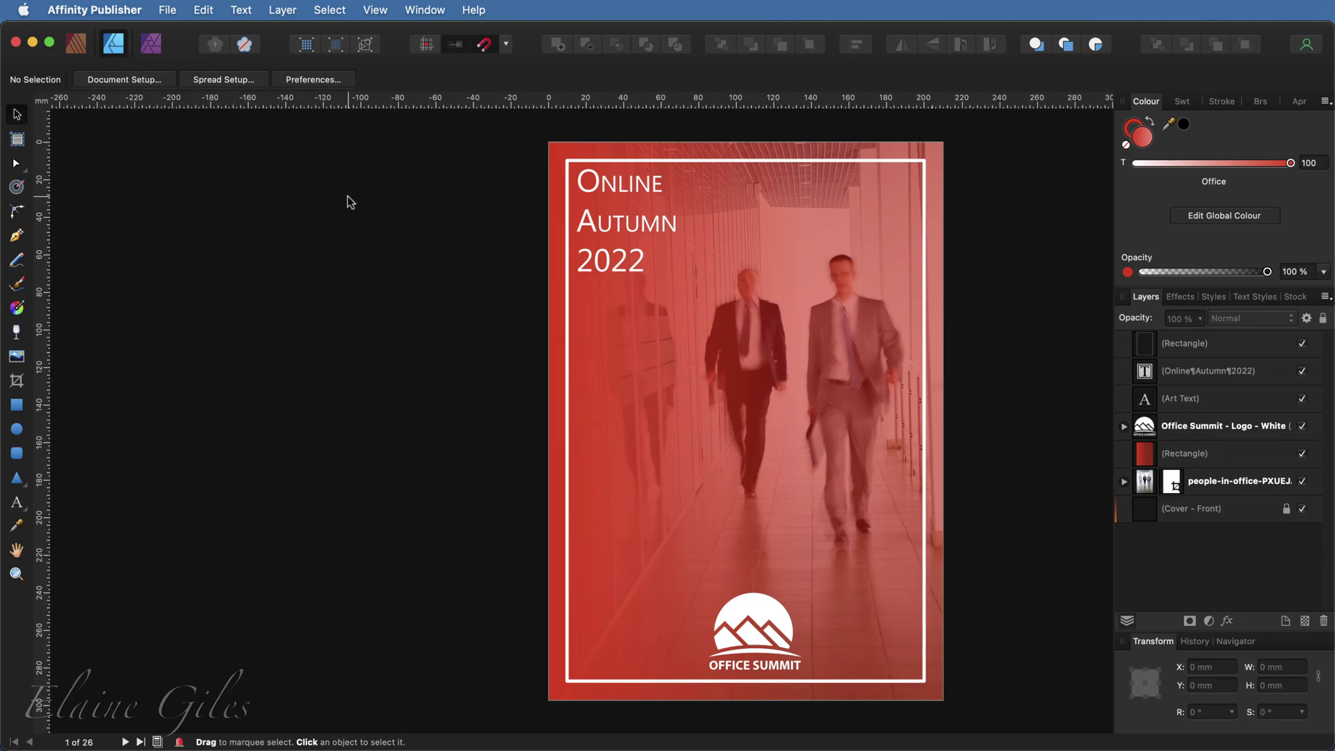
click(375, 9)
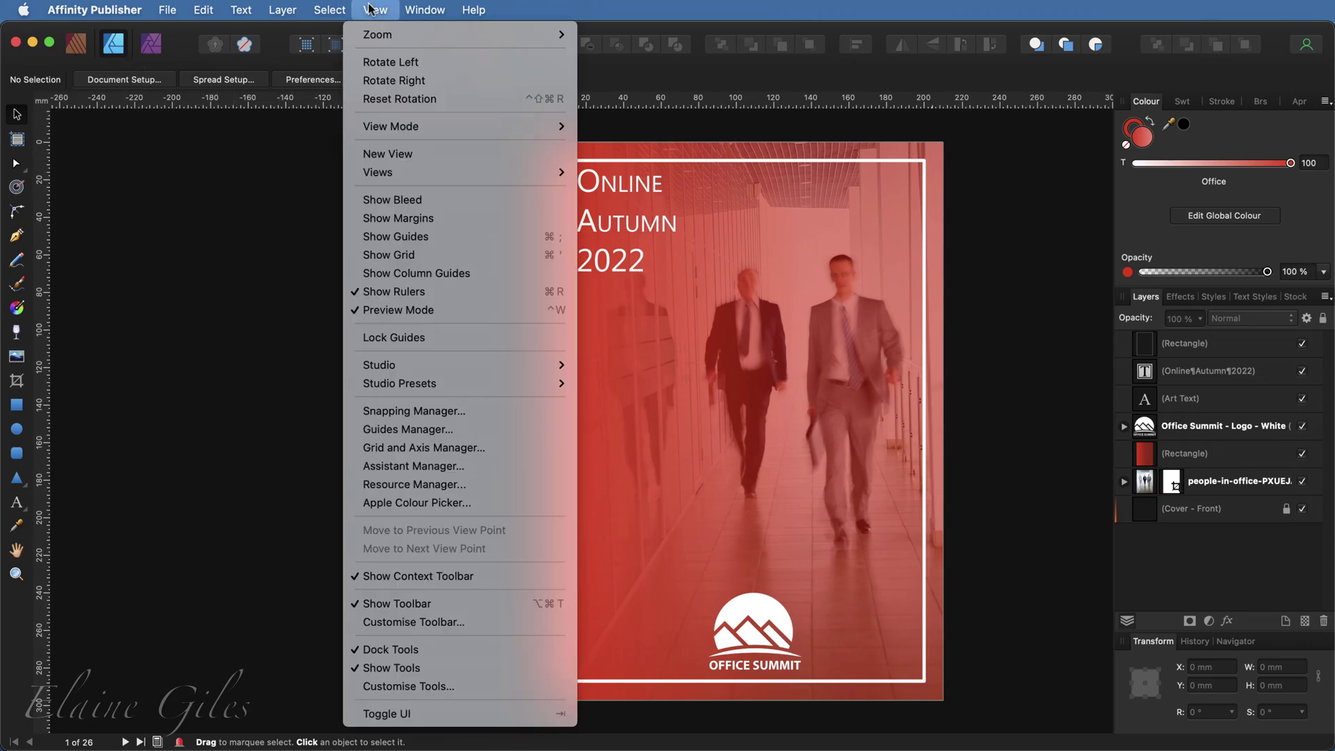
mouse_move(410, 365)
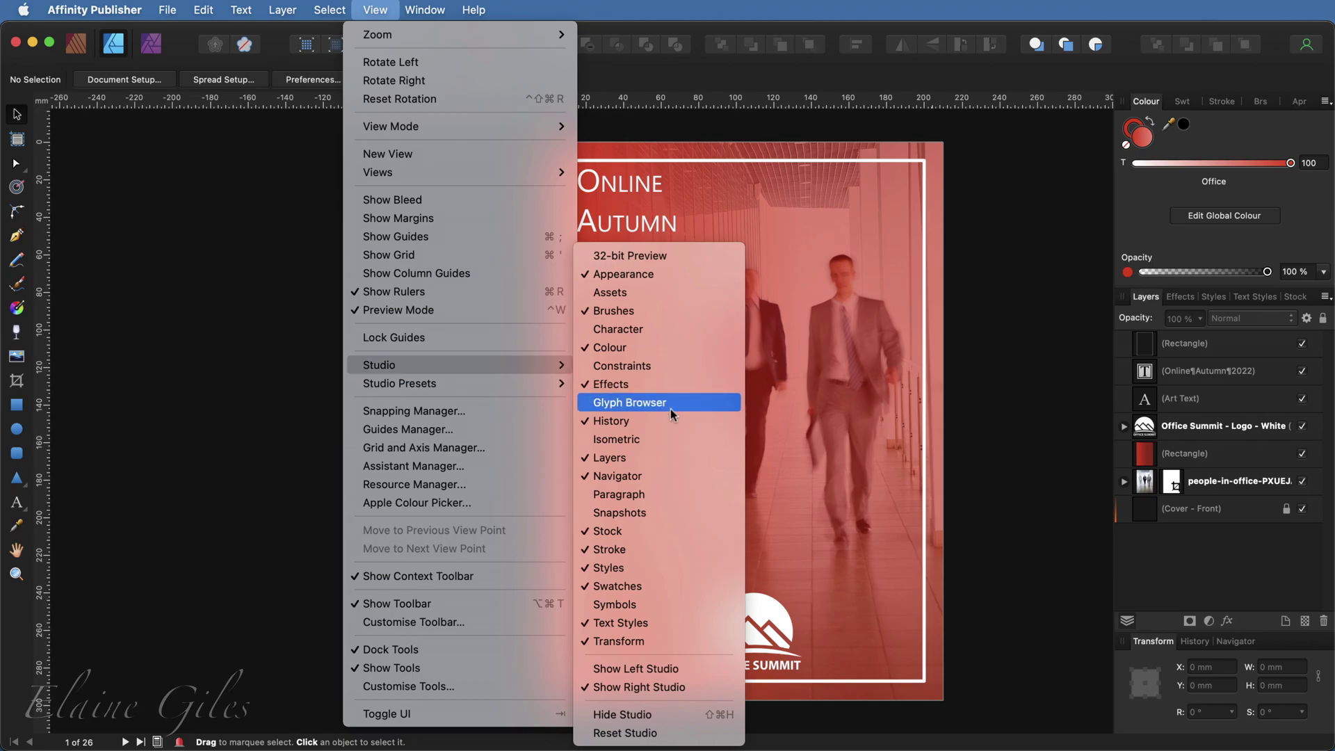
click(719, 513)
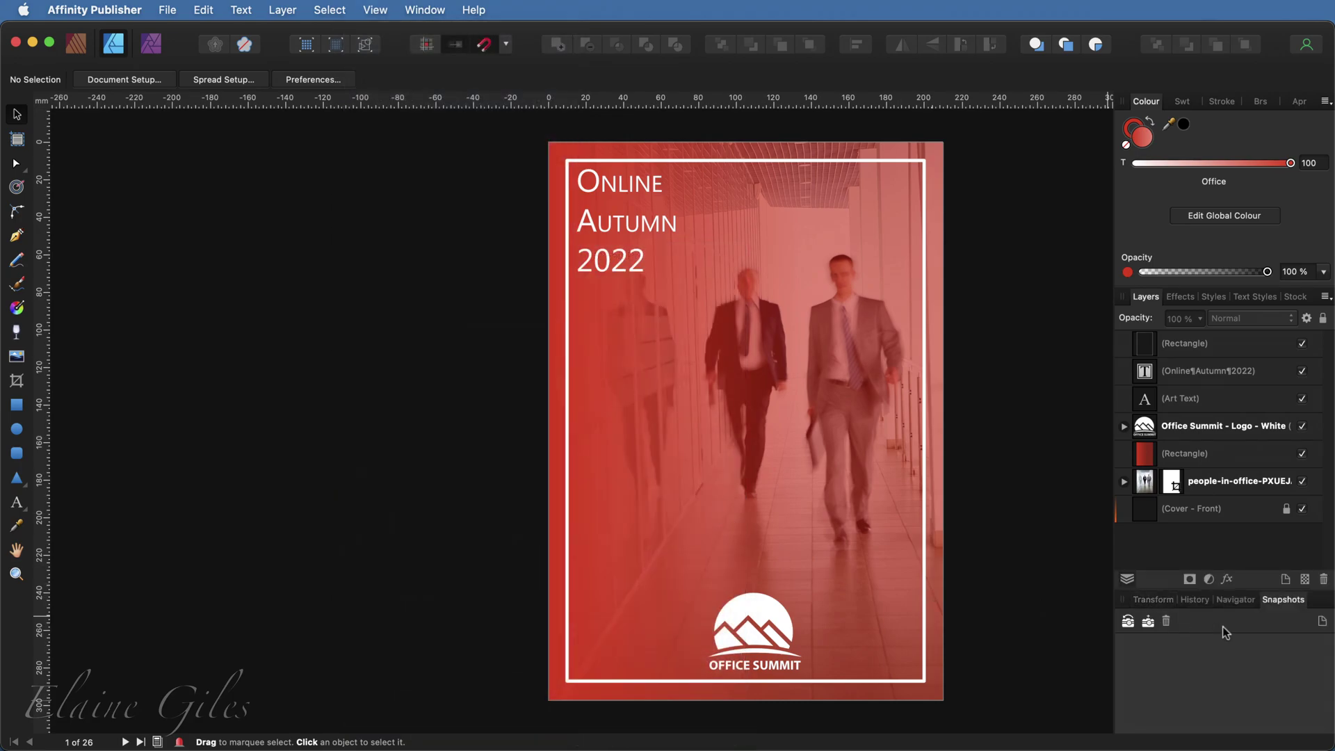
drag(1284, 601, 913, 209)
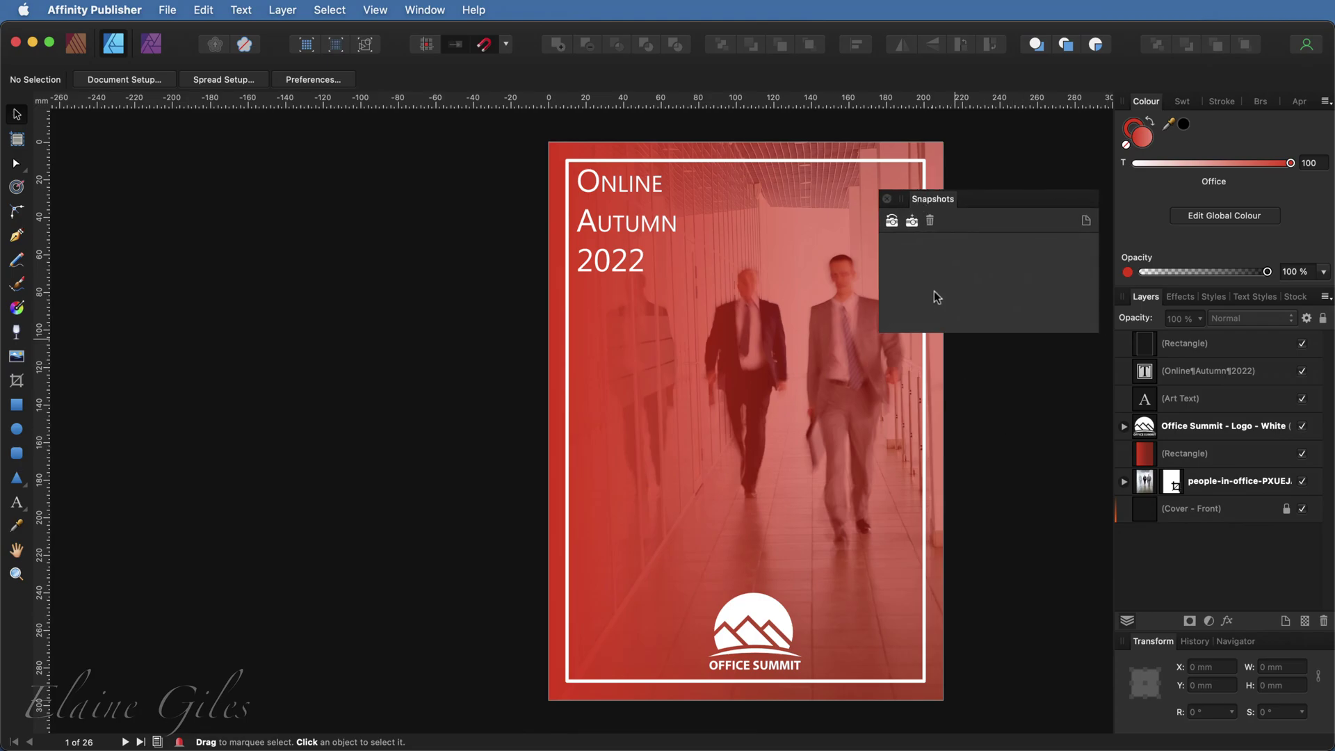
- Add a document snapshot named 'Orange Cover'
click(912, 222)
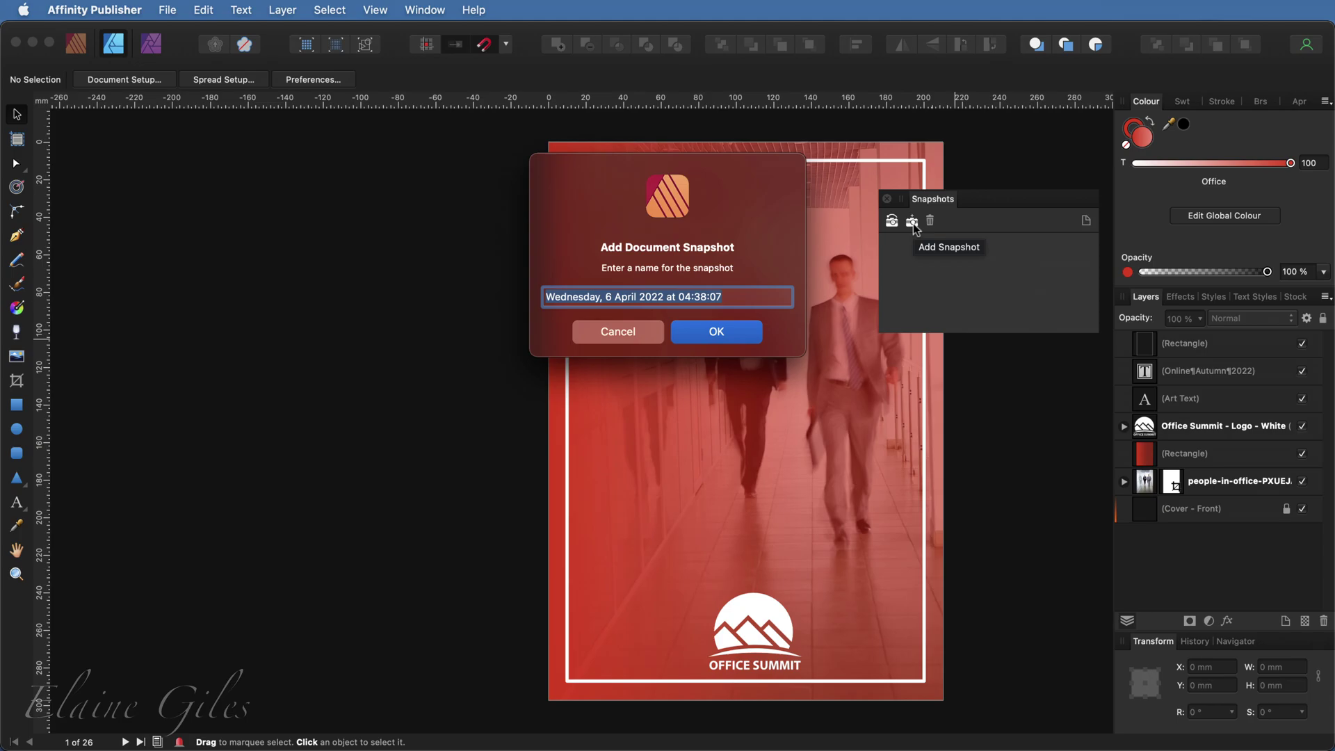
text(Orange)
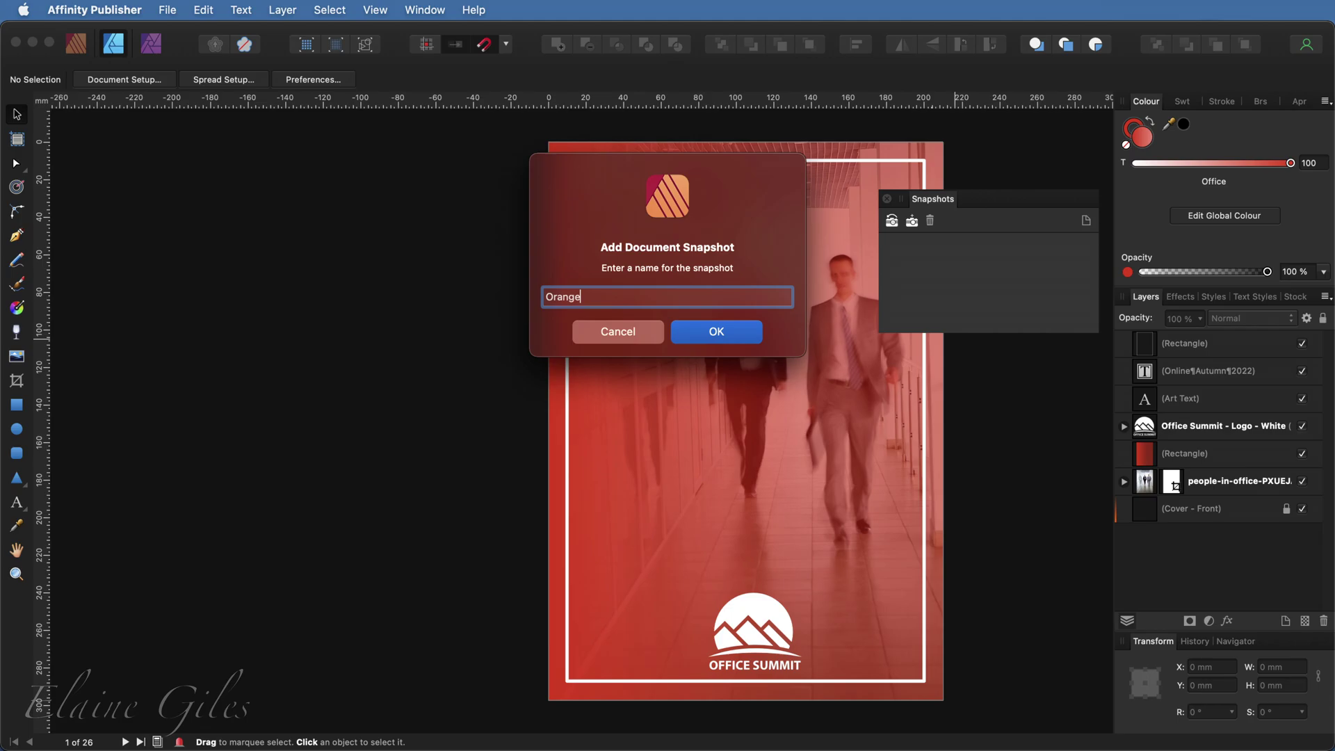
text( Cover)
key(Return)
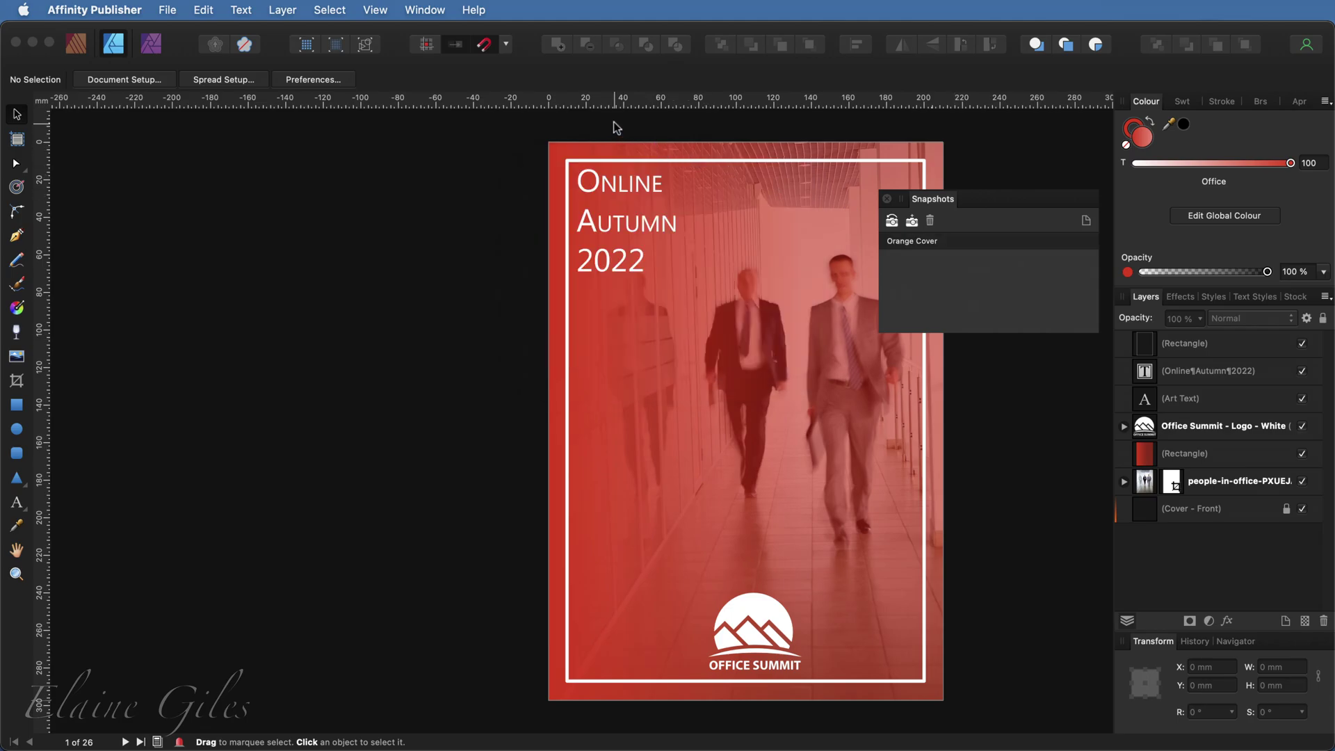
- Back in Publisher, set both gradient stops of the overlay rectangle to a green swatch
click(73, 45)
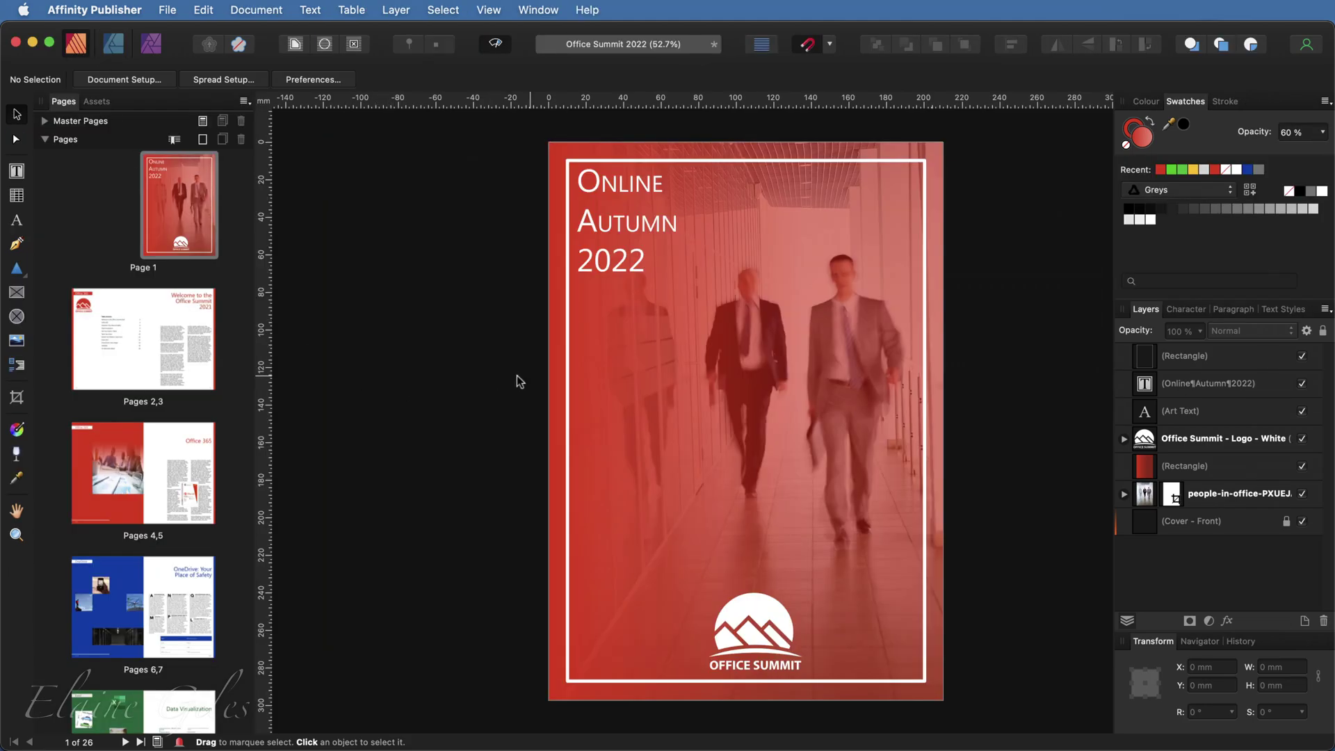
click(553, 370)
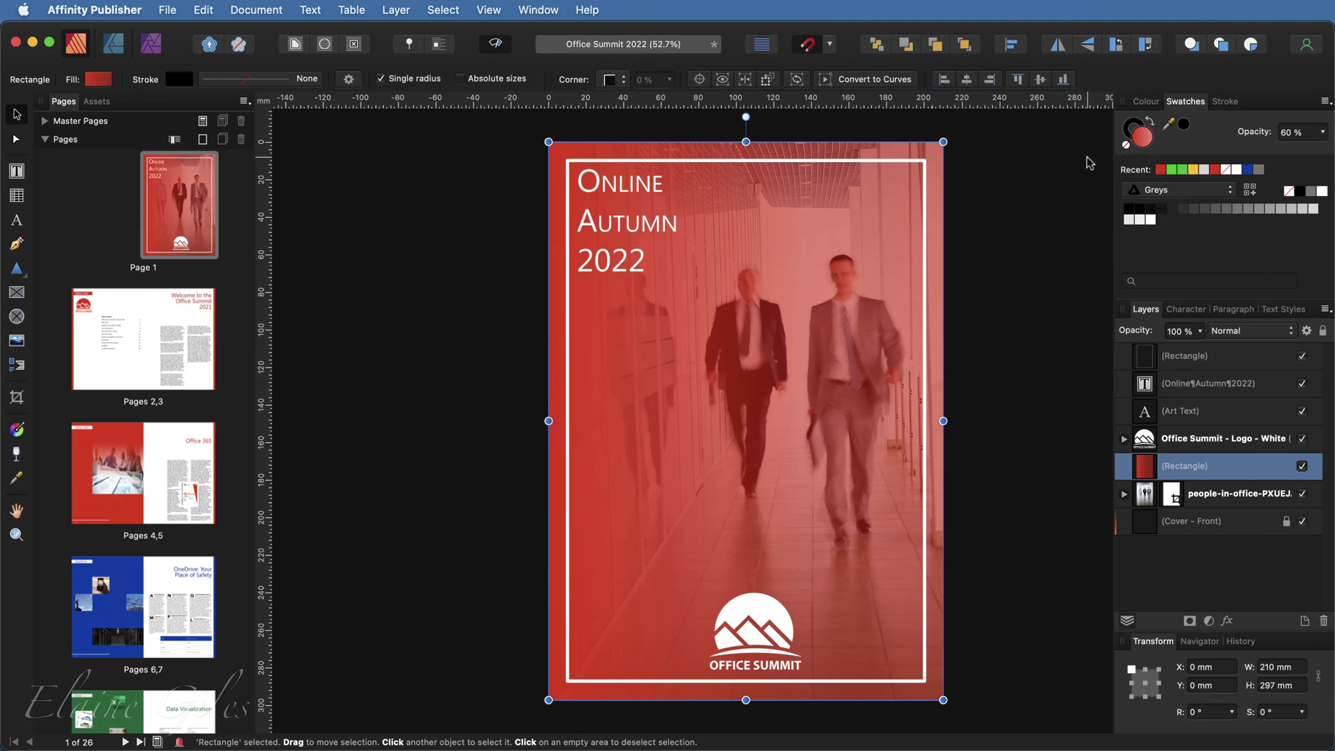
click(16, 430)
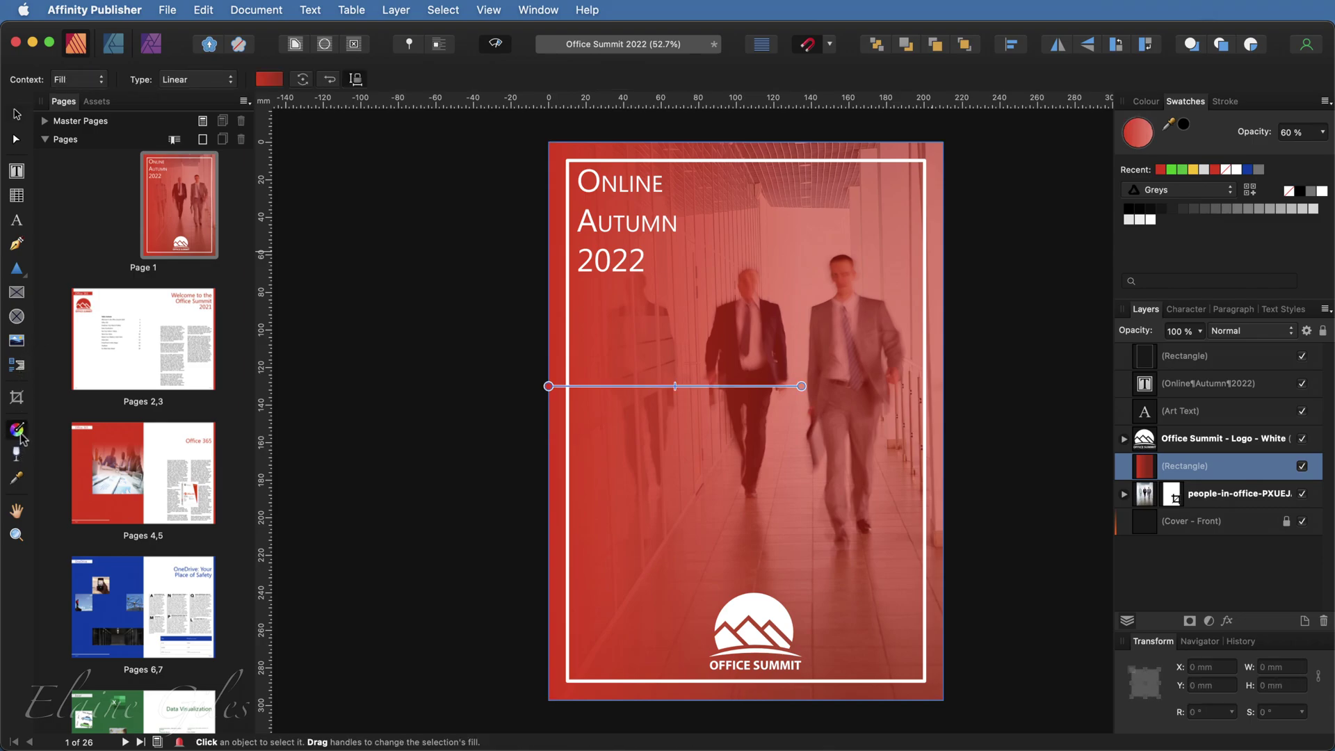
click(548, 386)
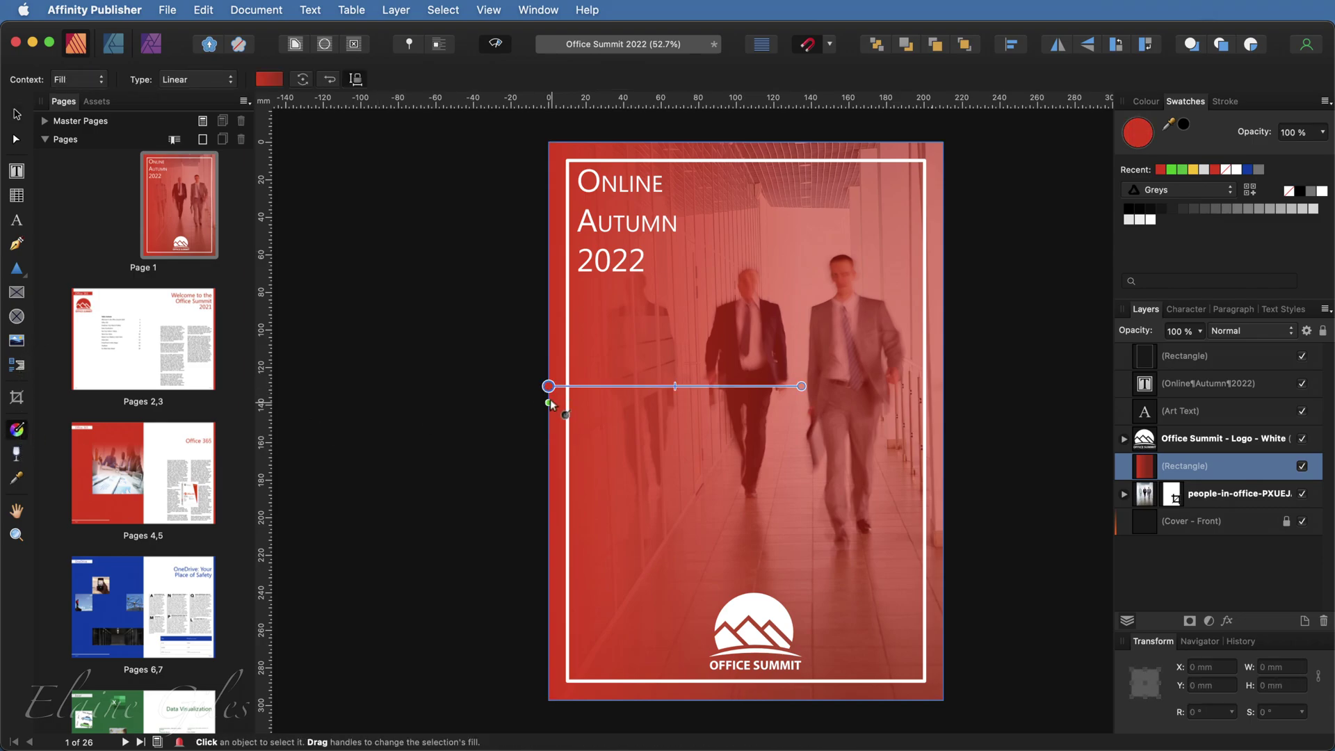
click(1173, 169)
click(801, 386)
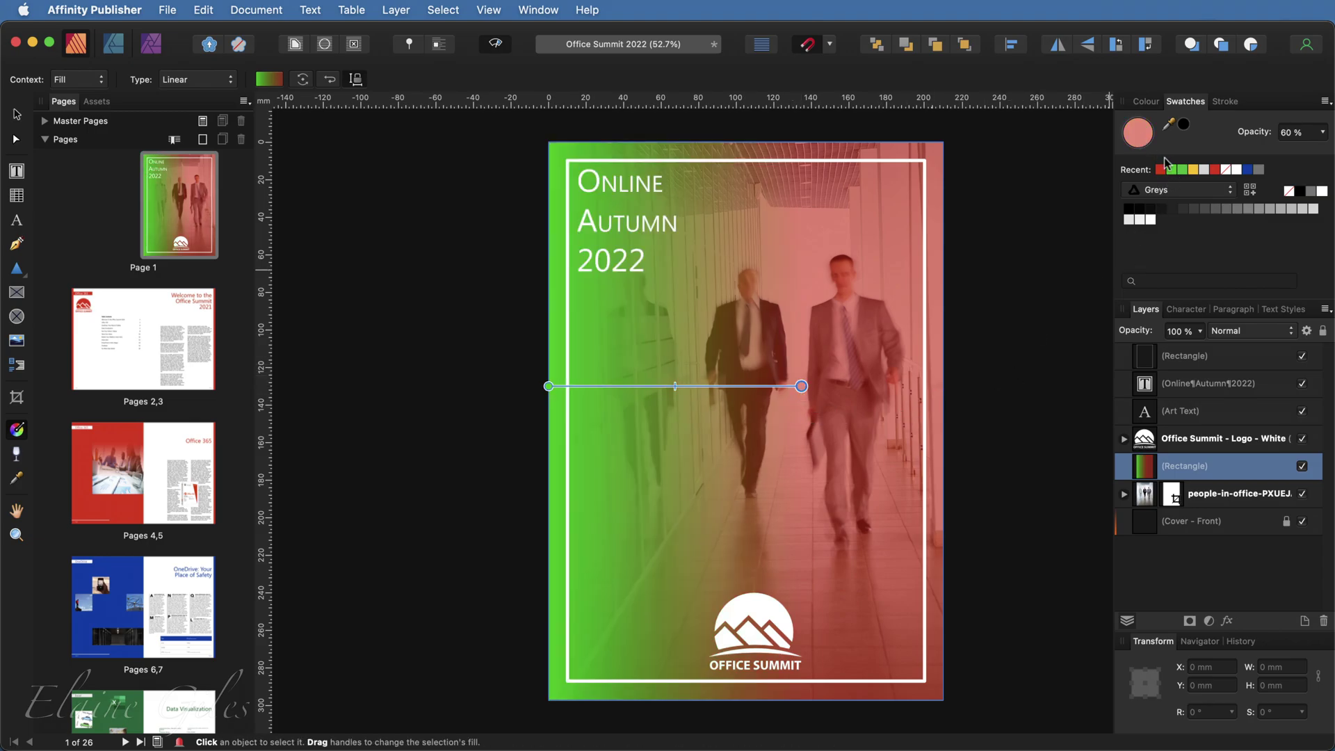
click(1180, 171)
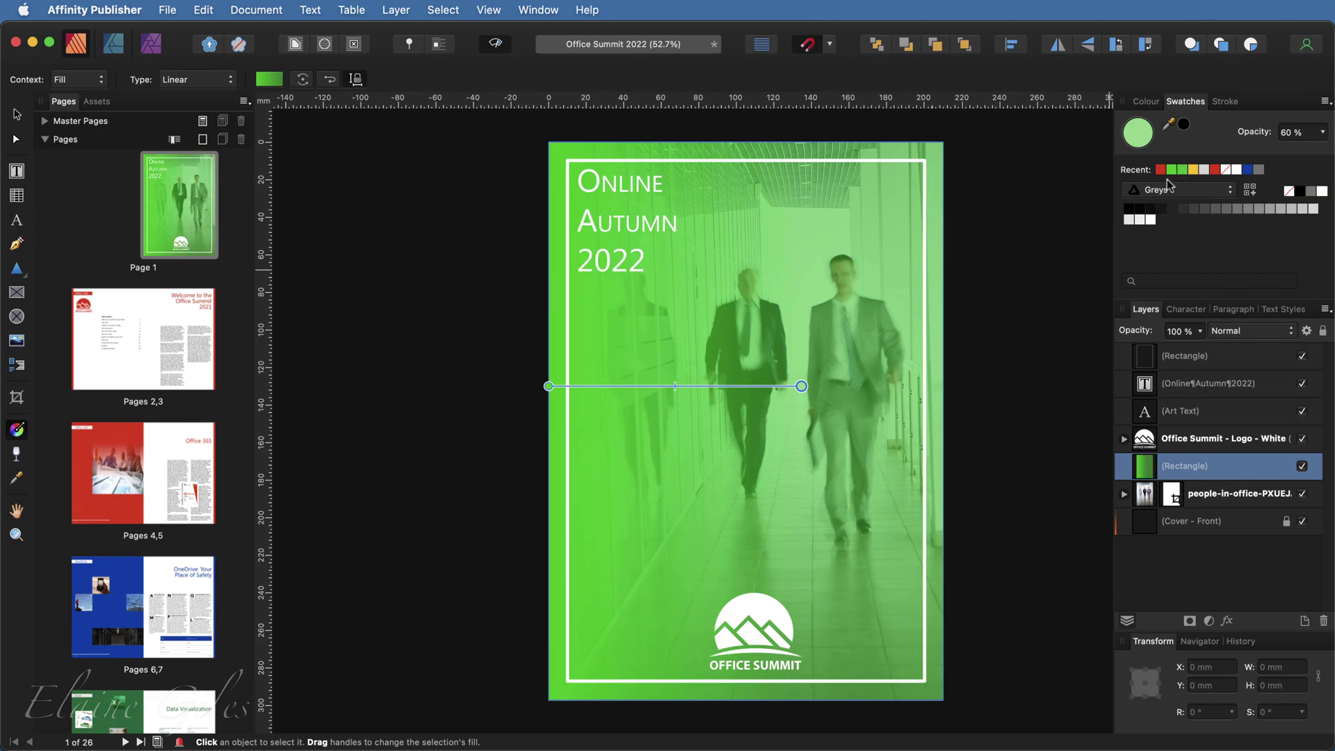
- Darken the gradient's end stop to deep green in the Colour Chooser
double_click(1138, 133)
drag(502, 428, 562, 523)
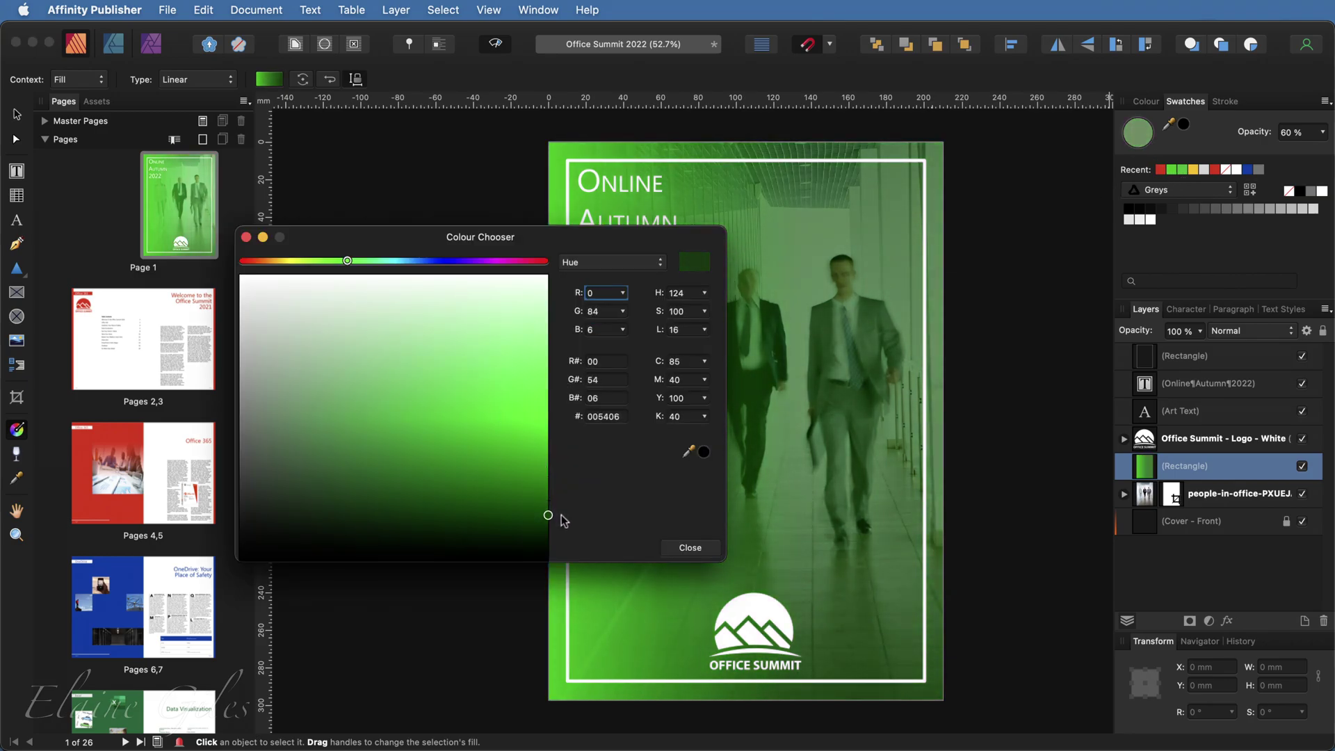
click(714, 553)
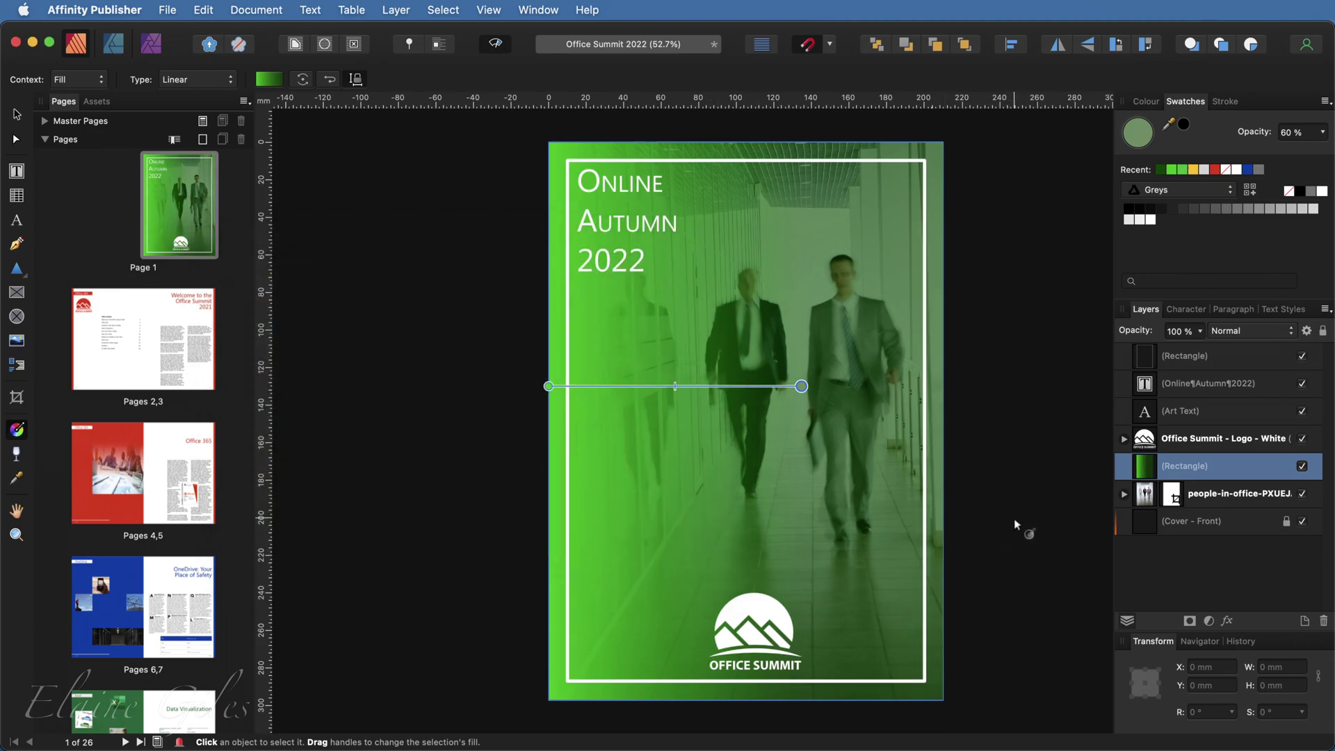
click(18, 117)
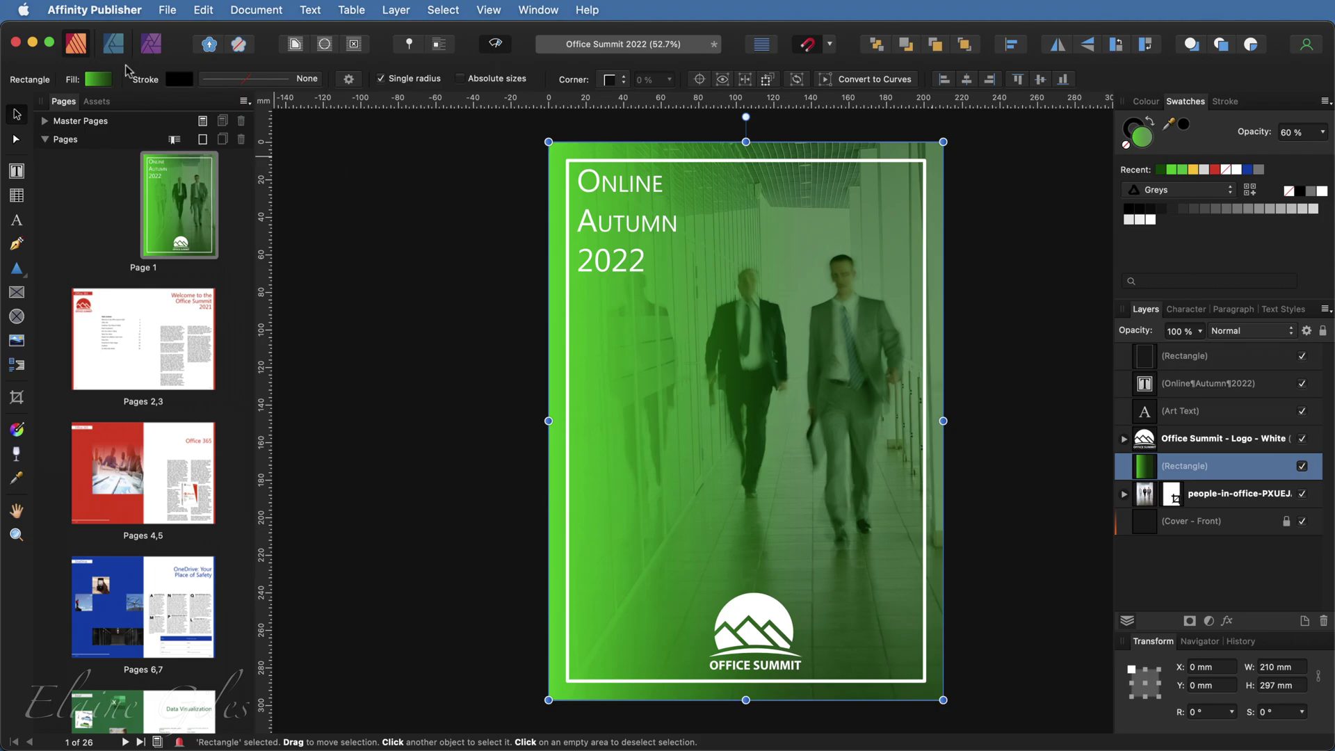
- Add a 'Green Cover' snapshot in the Designer persona, then return to Publisher
click(114, 44)
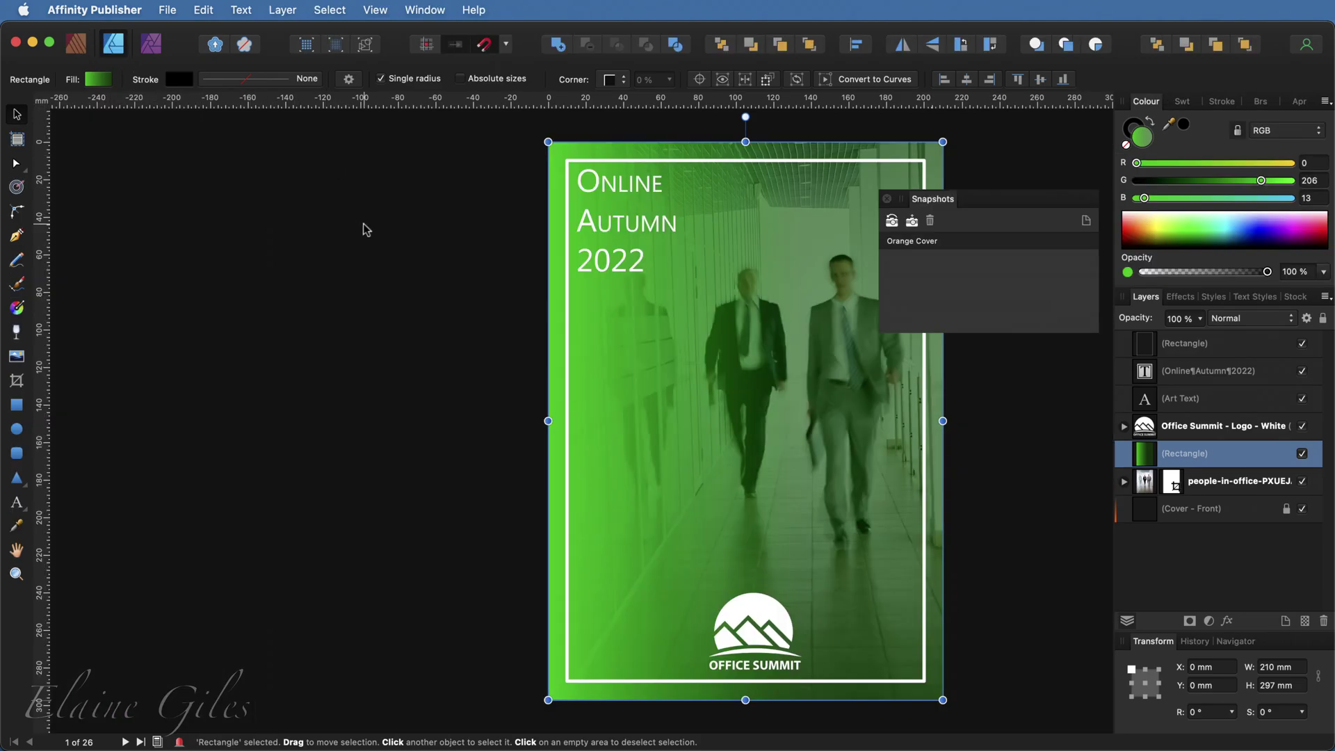
click(912, 221)
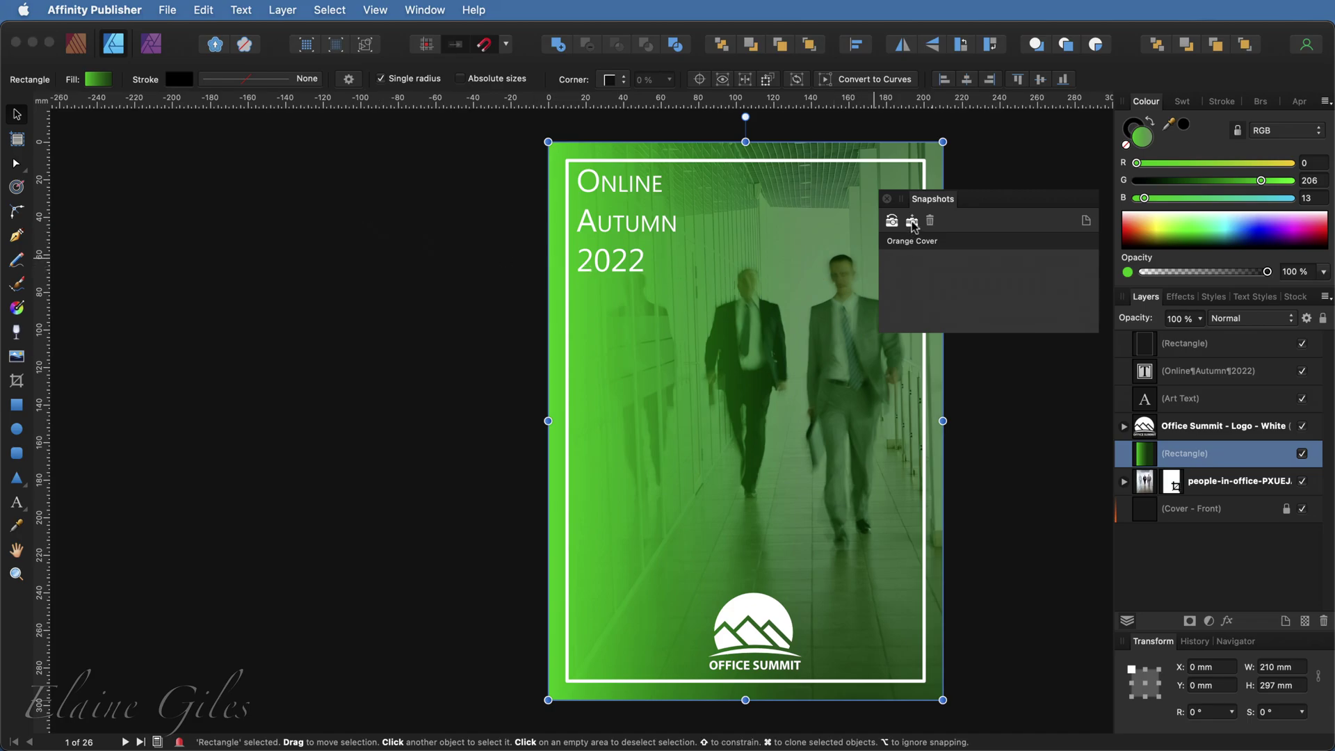
text(Green Cover)
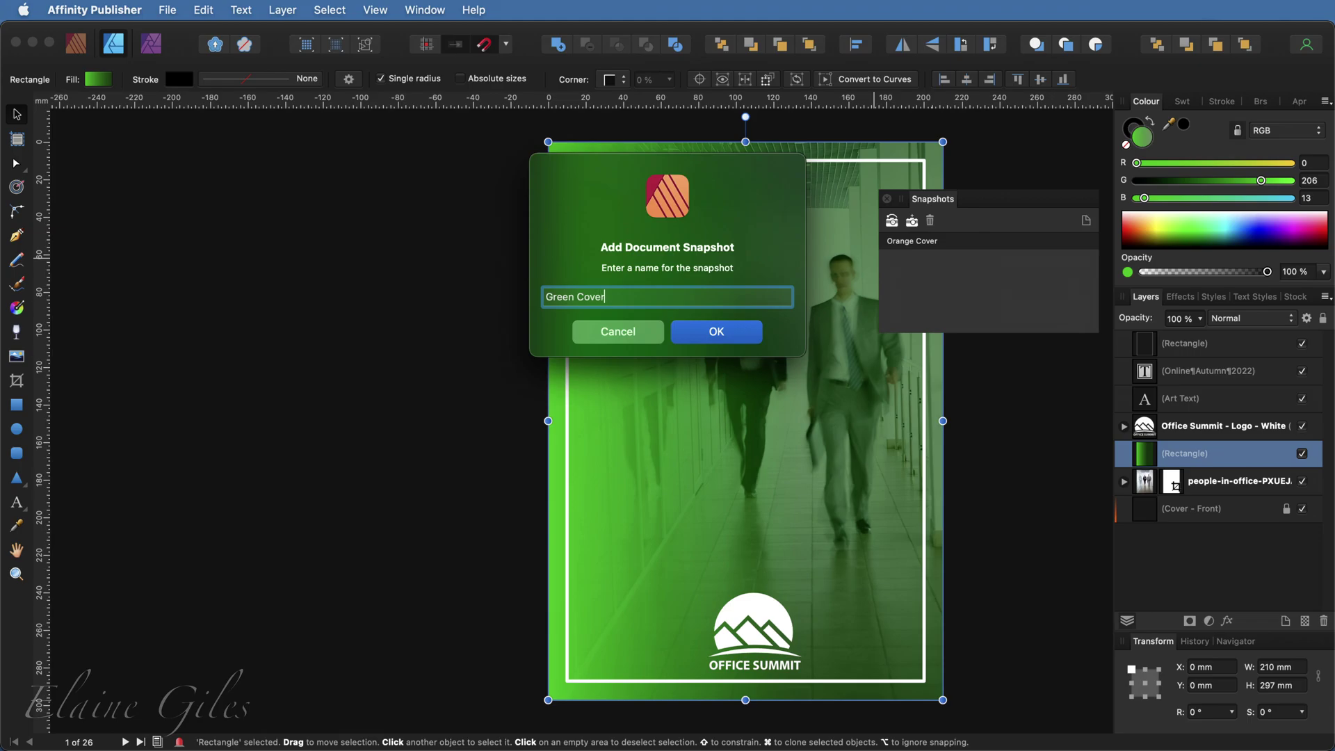
key(Return)
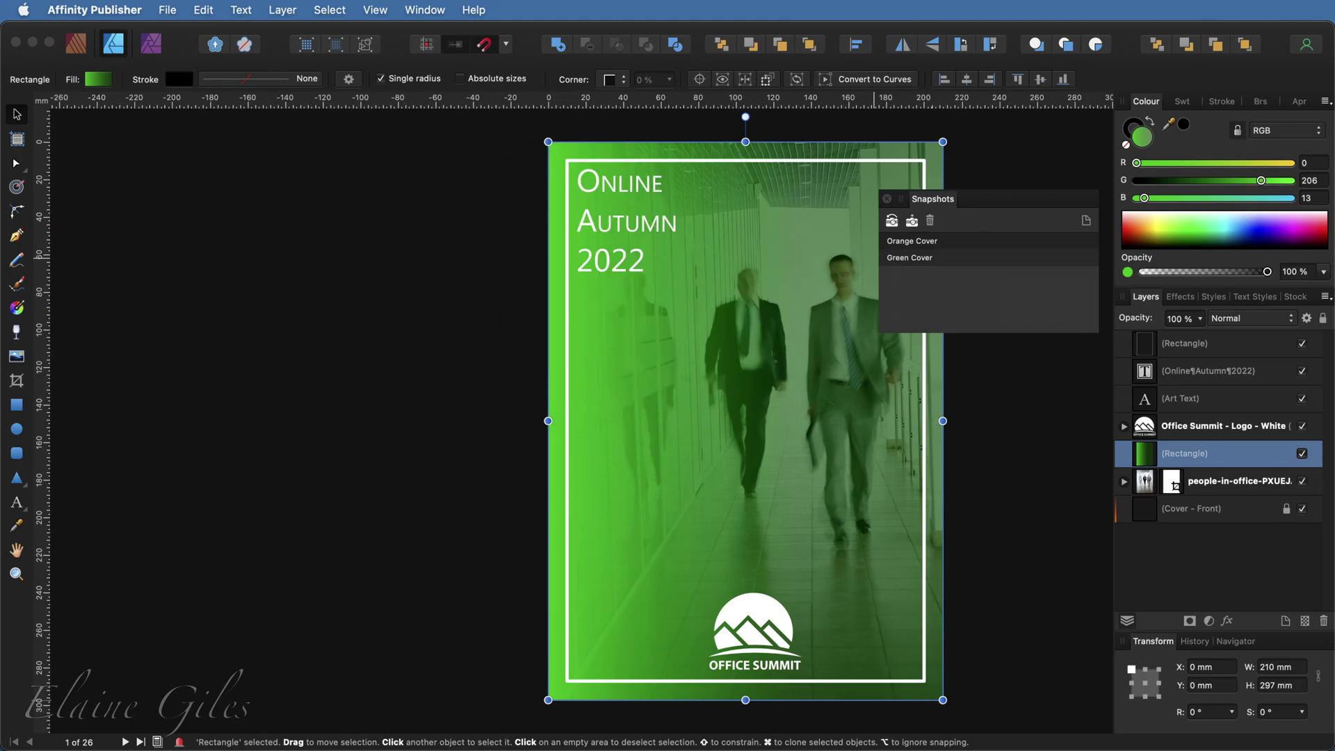
click(78, 46)
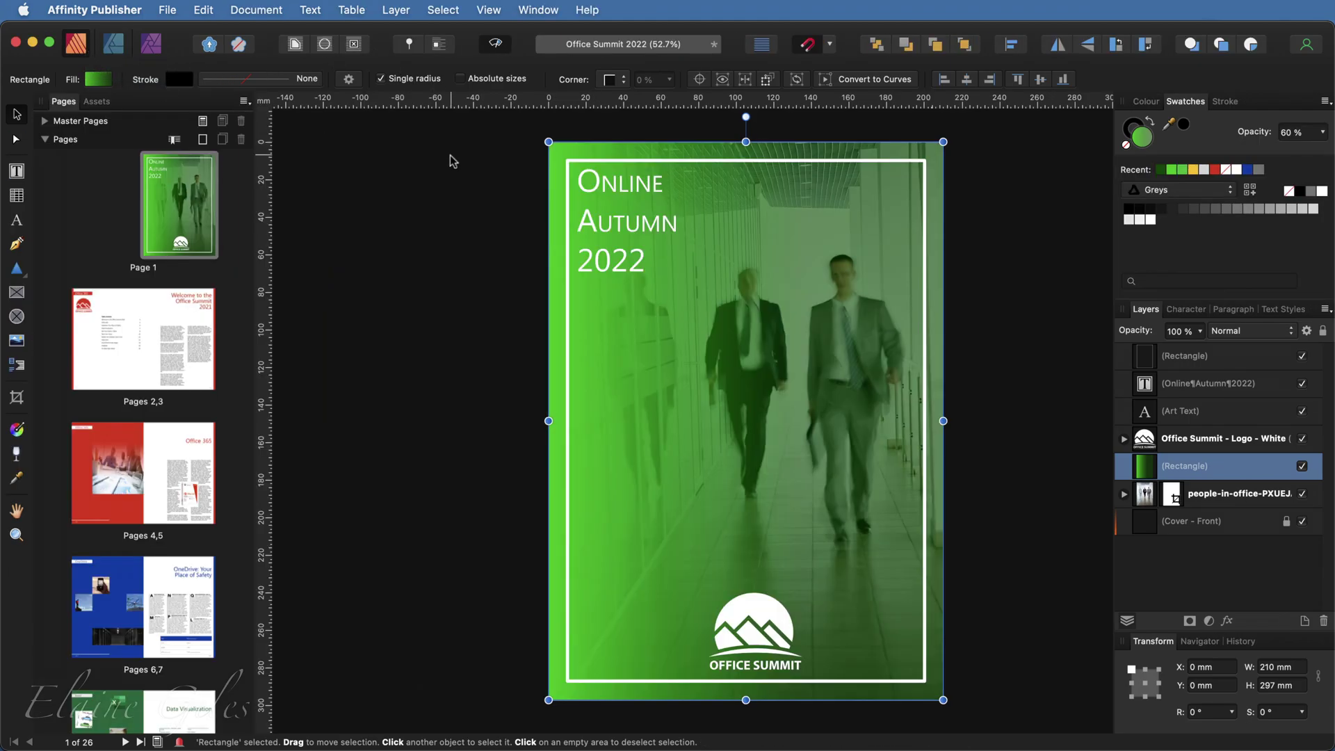
- Colour the overlay gradient's start stop blue from the swatches
click(17, 429)
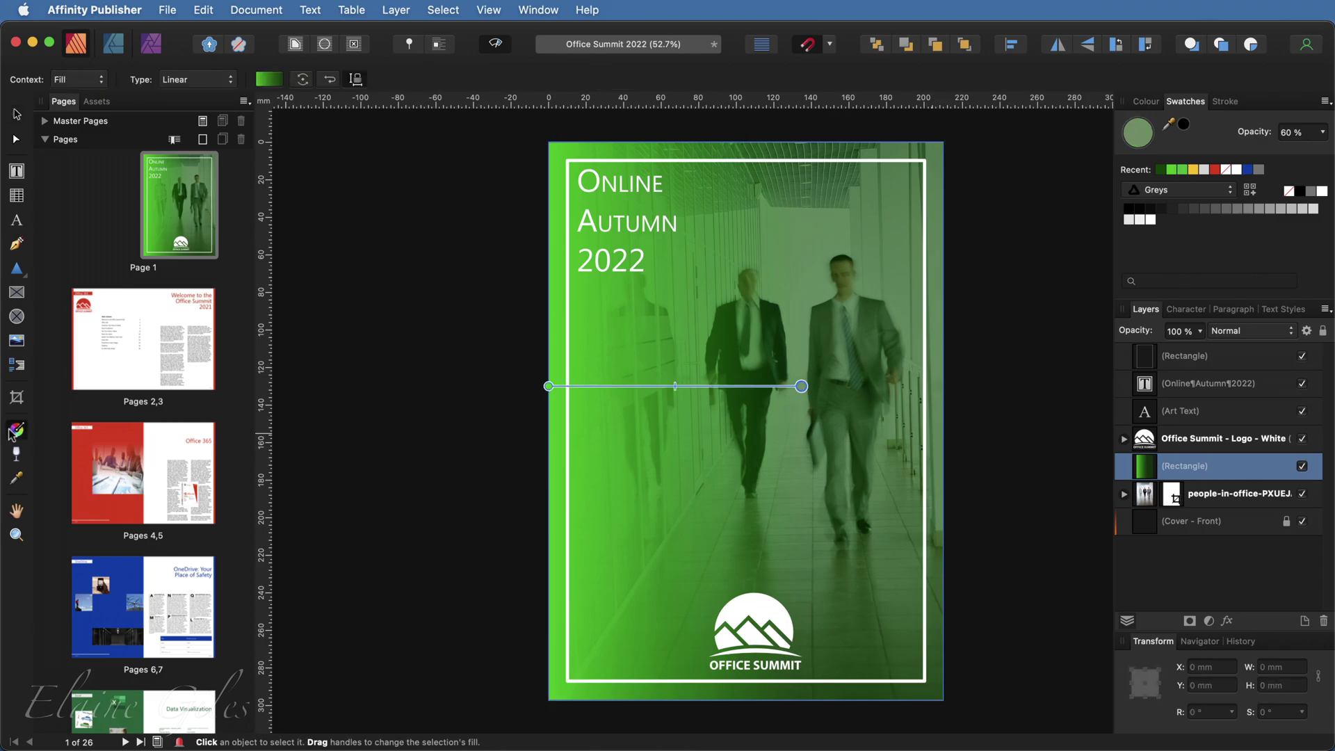
click(549, 386)
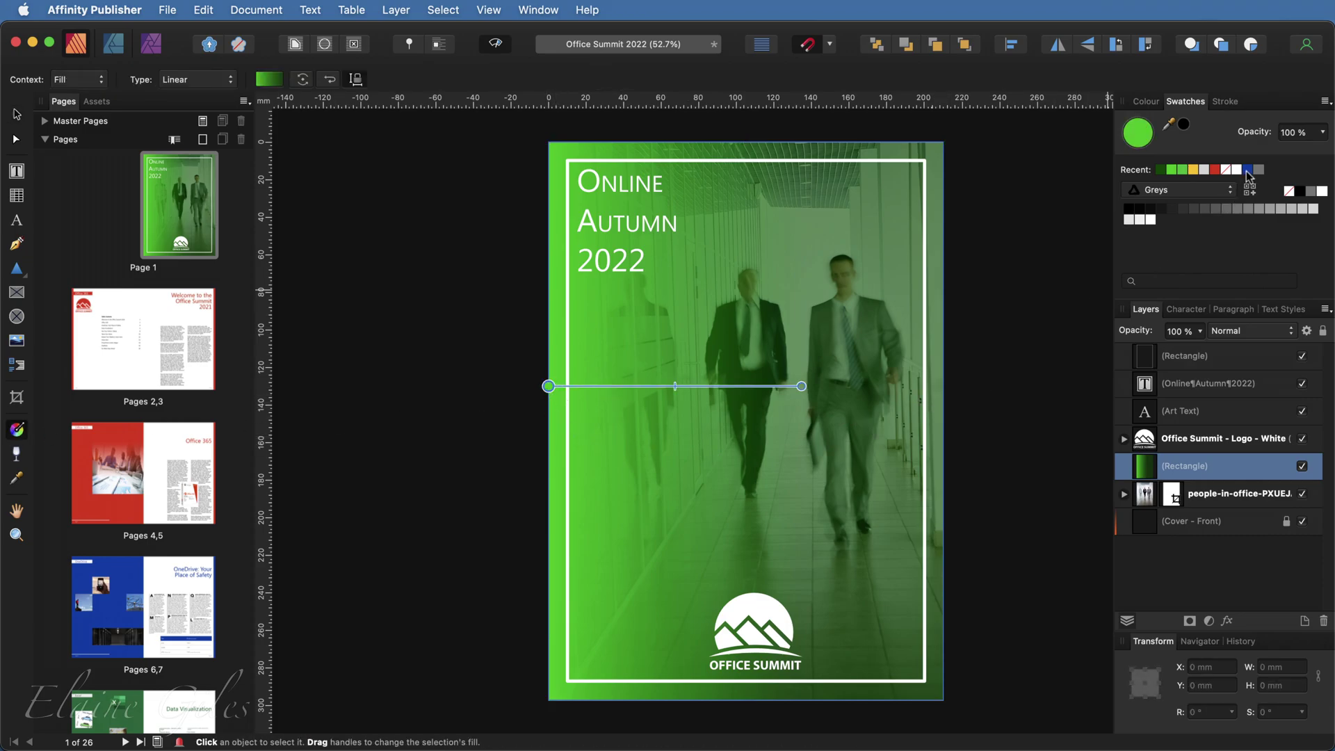
click(1247, 170)
- Set the end stop to a lighter blue in the Colour Chooser
click(802, 386)
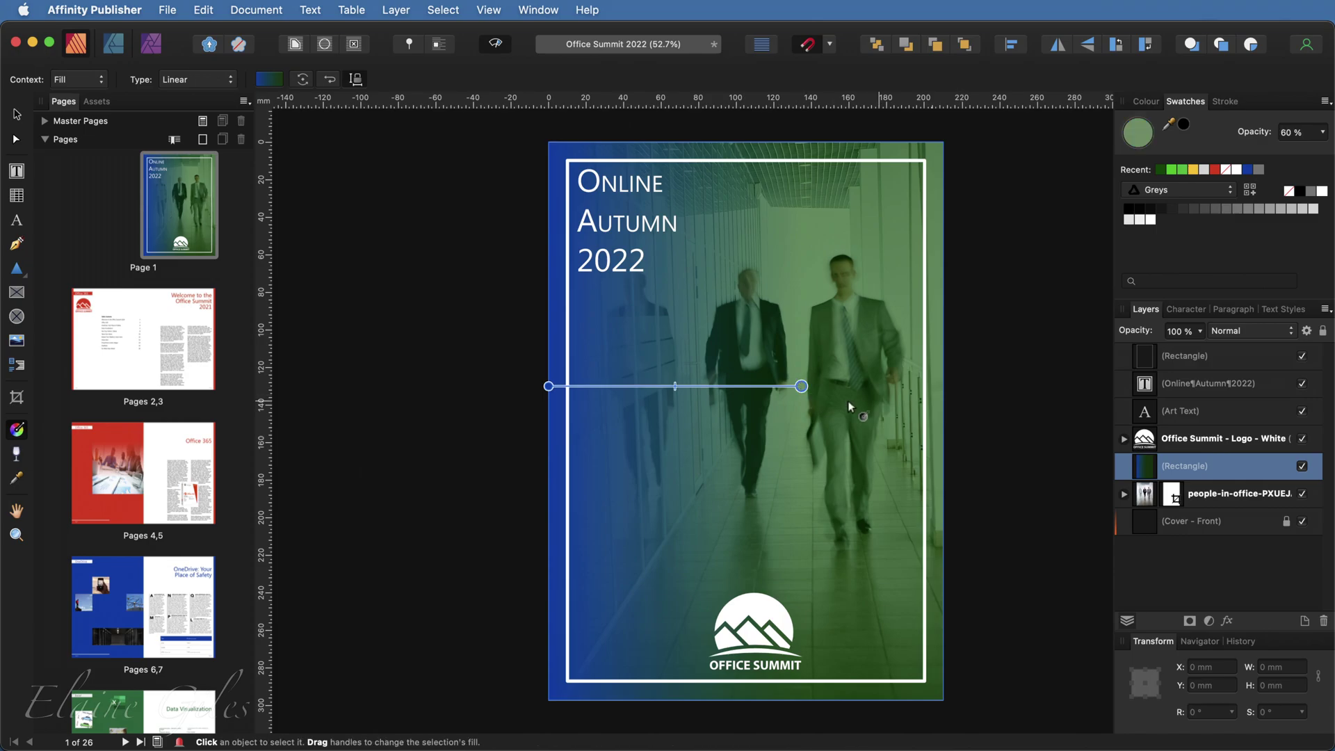
double_click(1138, 133)
click(436, 261)
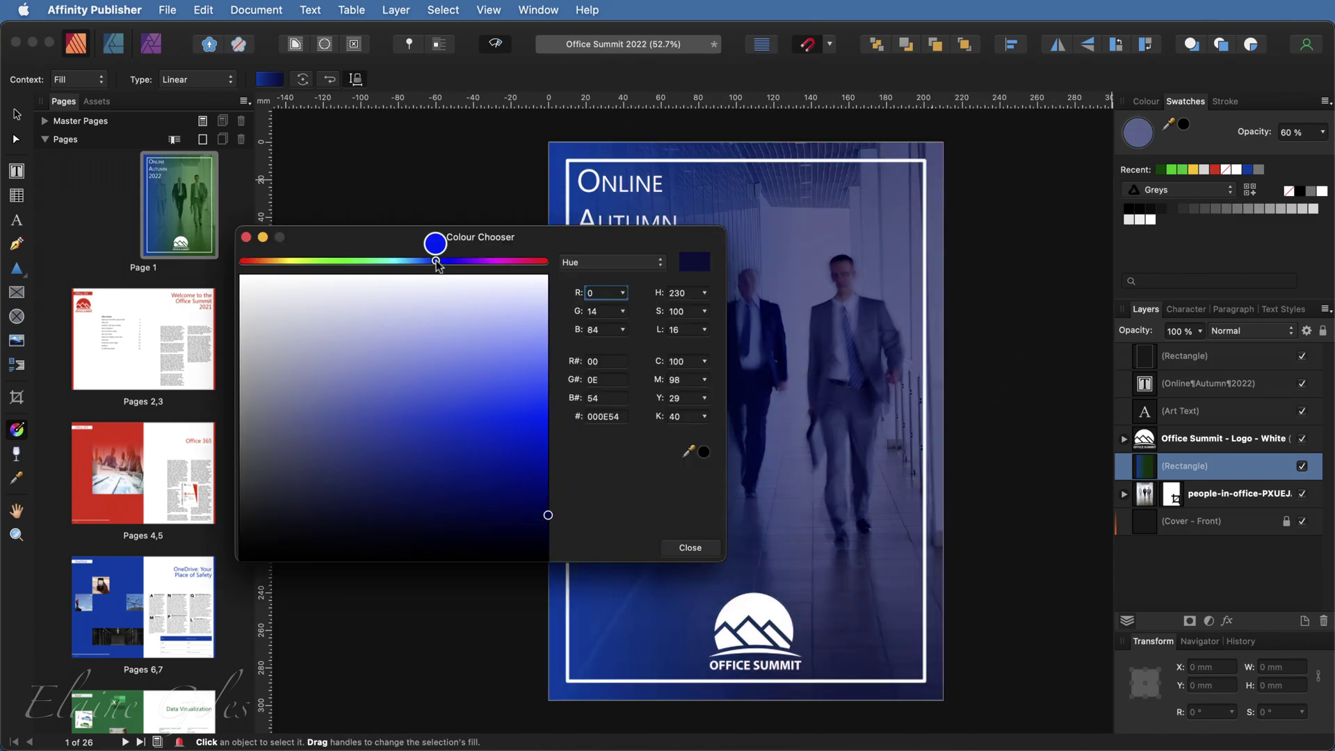
drag(437, 263, 442, 262)
drag(549, 514, 561, 445)
click(689, 549)
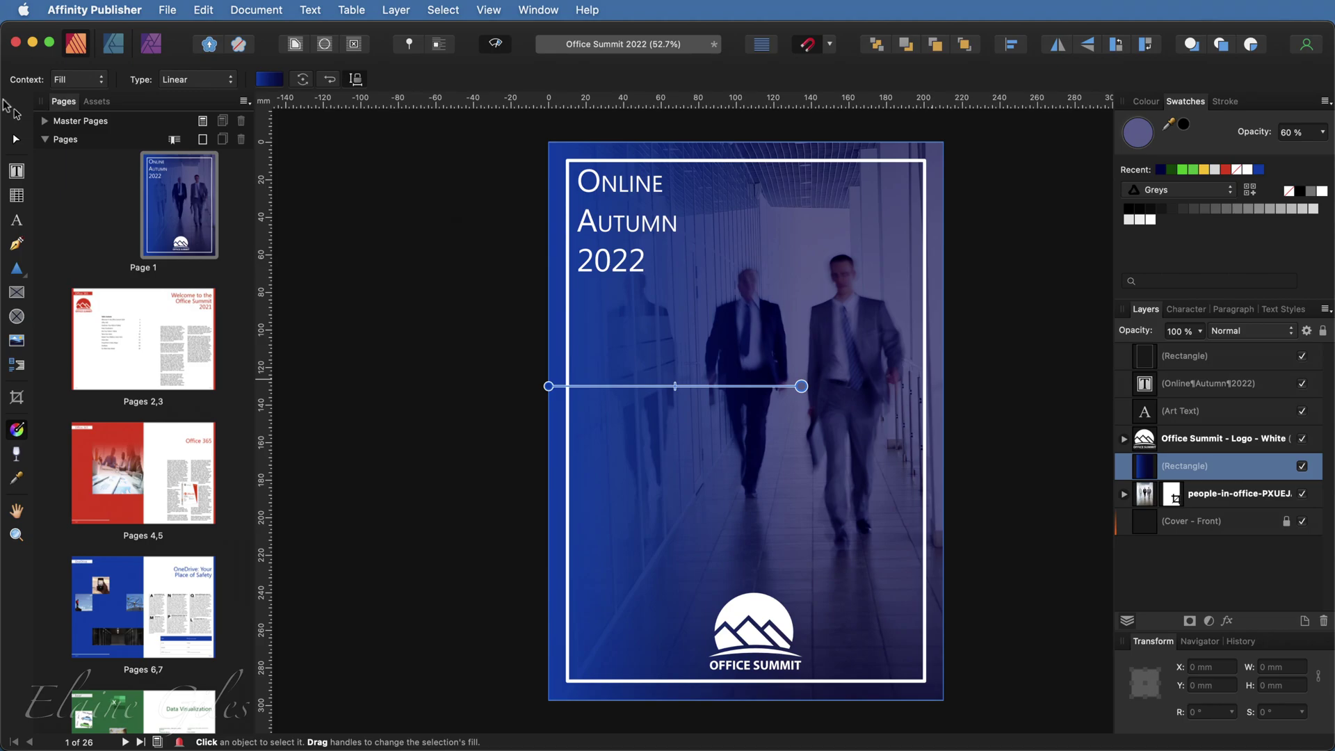
- Add a 'Blue Cover' snapshot in the Designer persona, then return to Publisher
key(v)
click(119, 44)
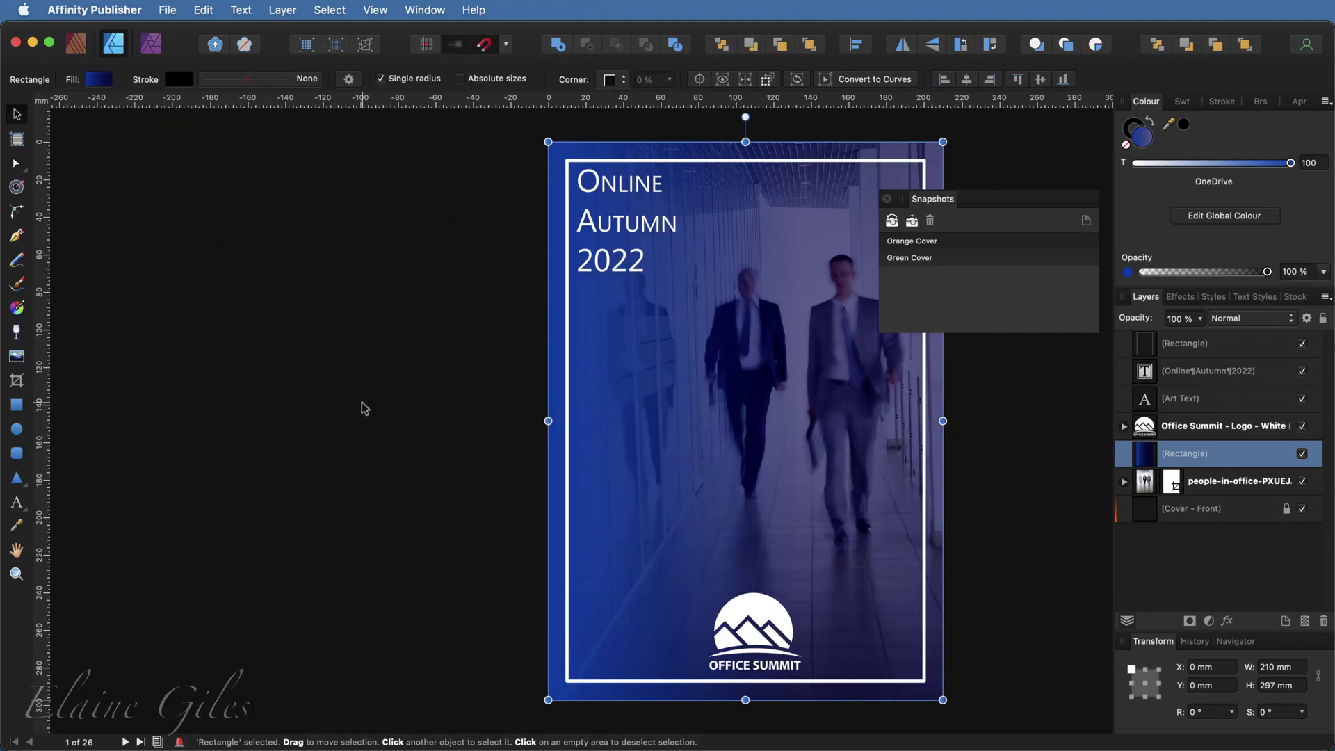
click(913, 223)
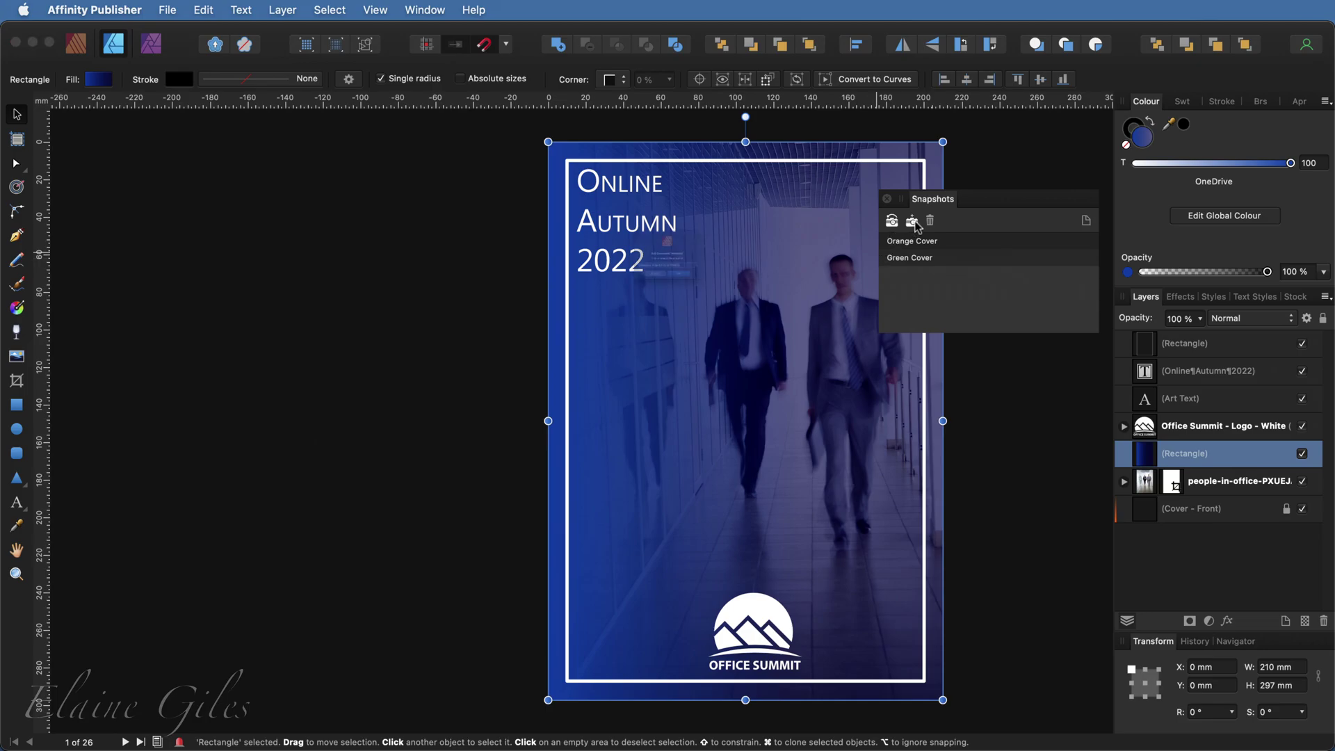
text(Blue )
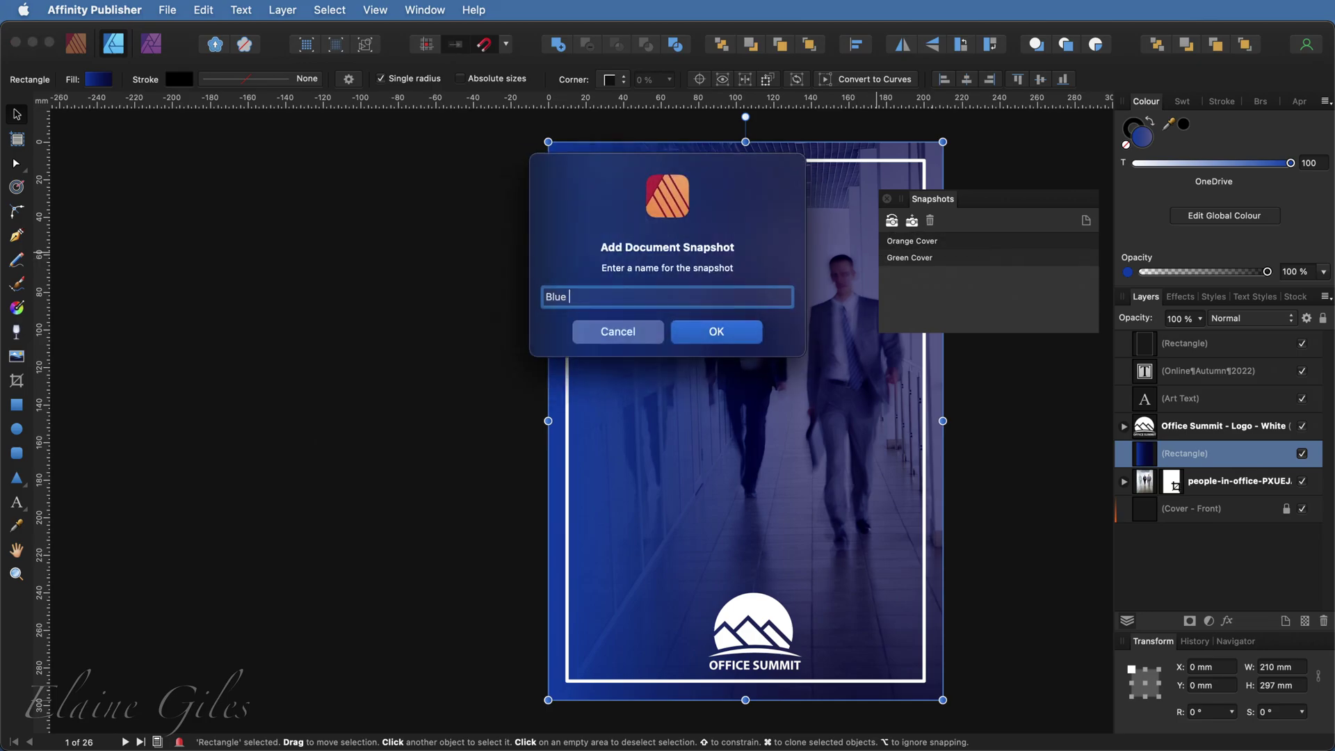
text(Cover)
key(Return)
click(75, 44)
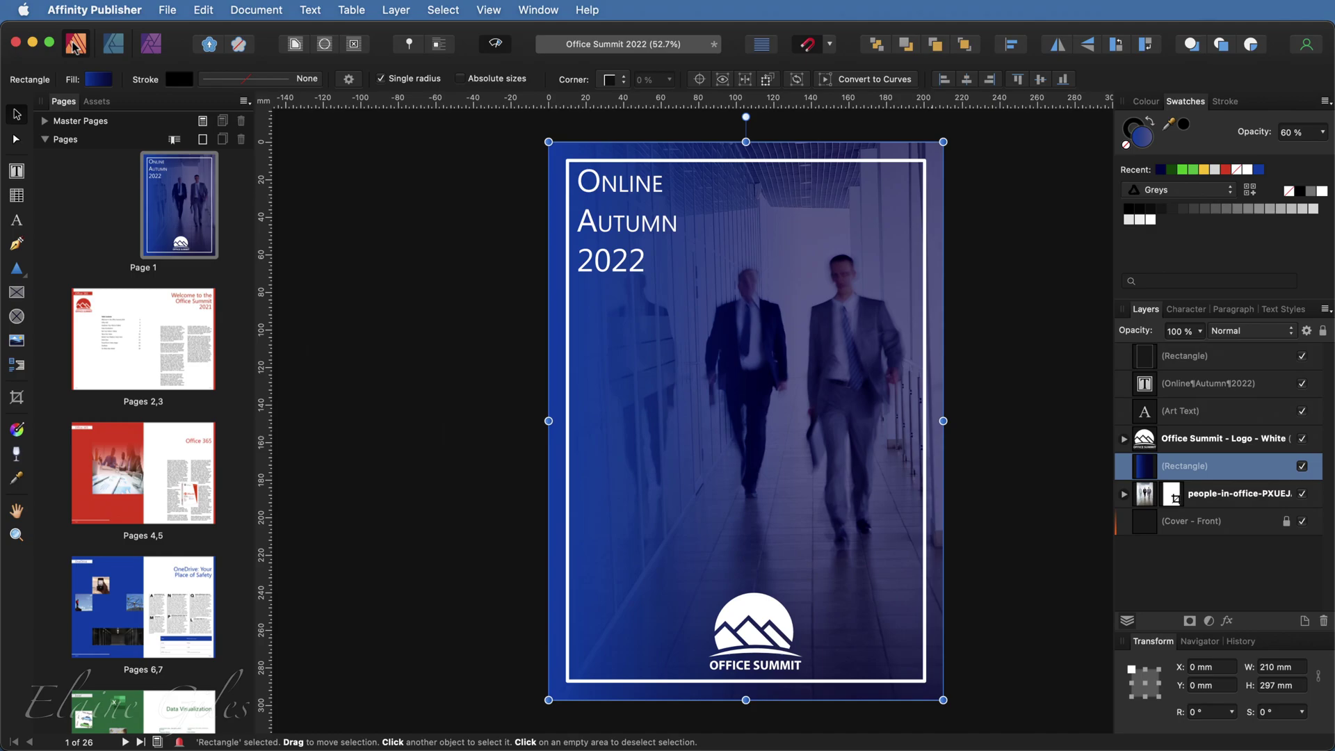
- Restore the Orange Cover snapshot from the Designer persona, then return to Publisher
click(113, 44)
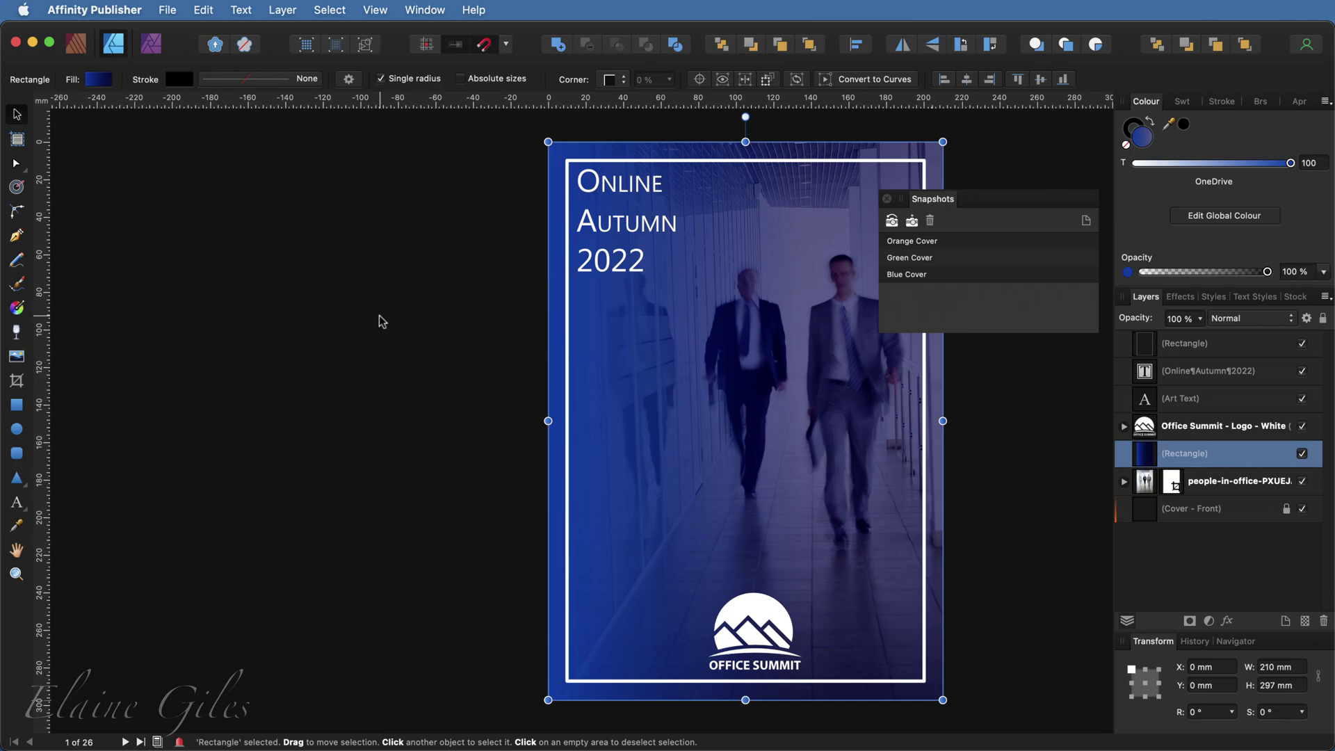
click(957, 245)
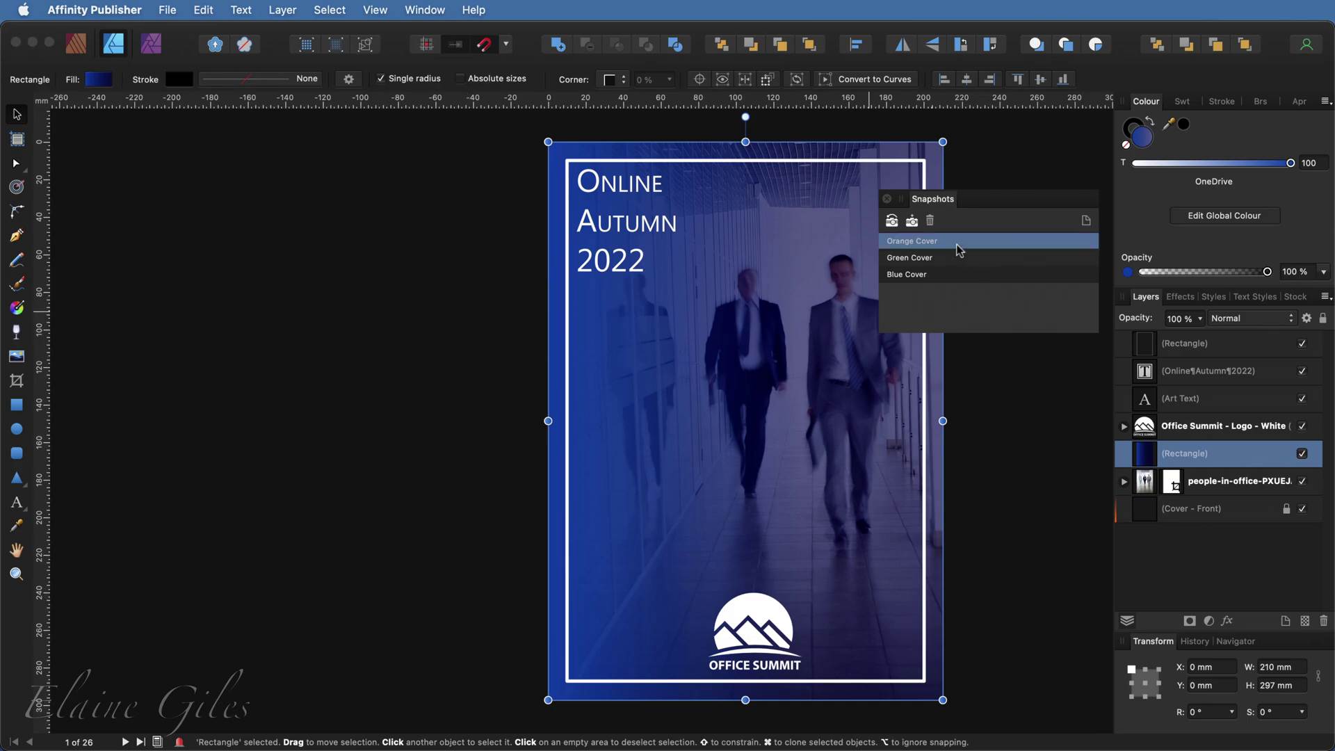
click(891, 224)
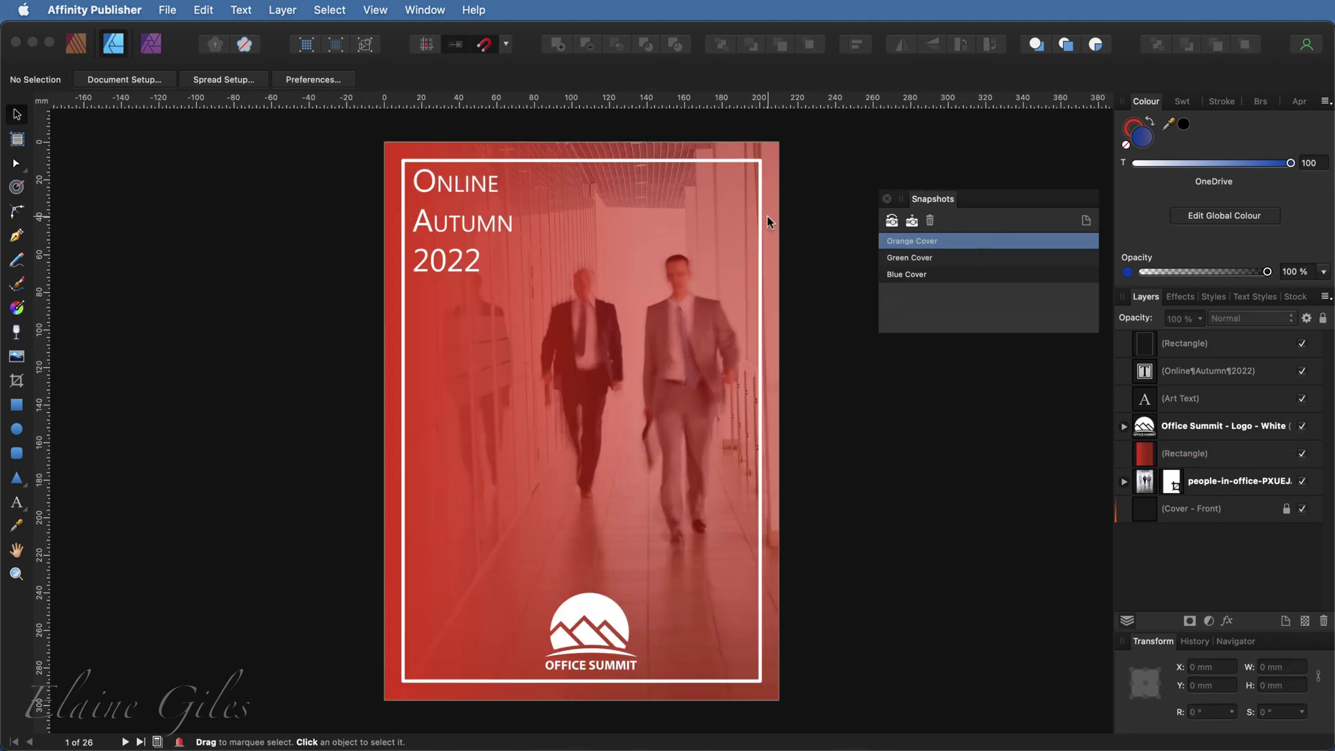
click(78, 46)
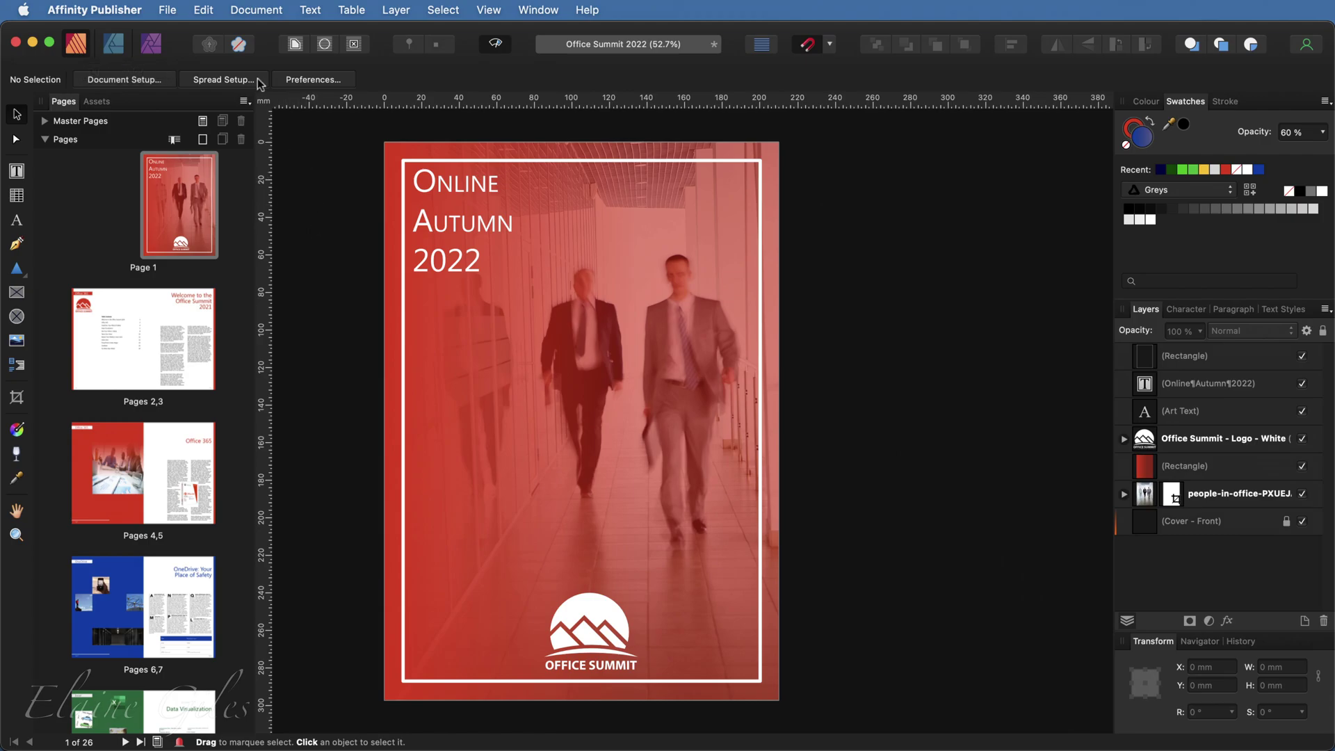
- Undo the Restore snapshot via Edit > Undo
click(203, 11)
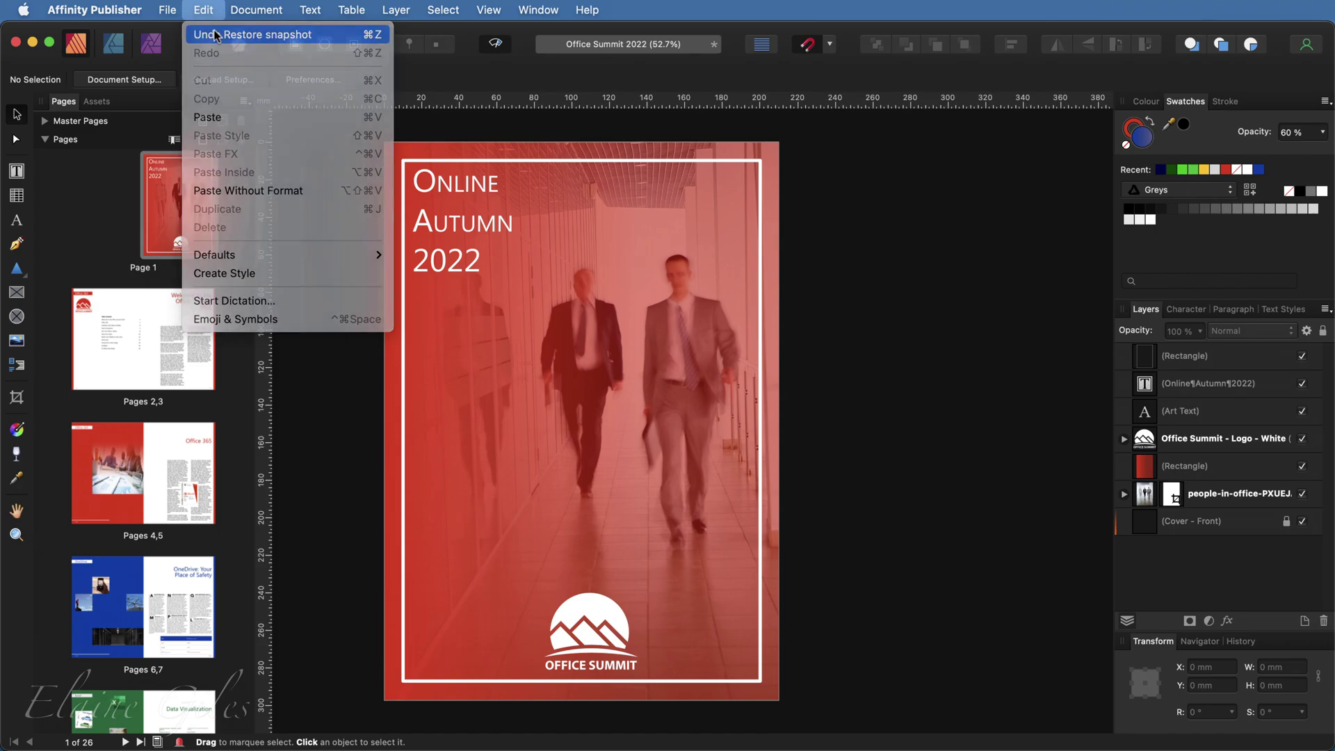
click(216, 35)
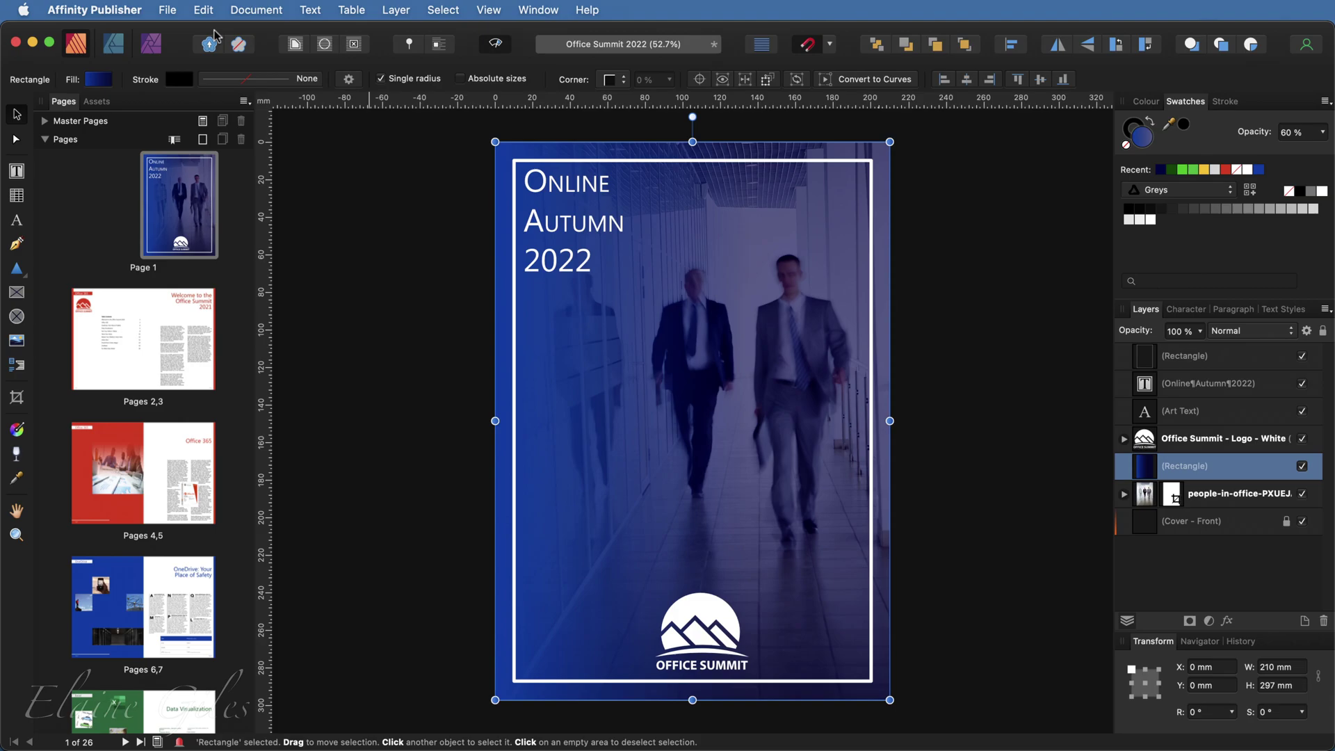
- In the Designer persona, restore the Green, Blue, then Orange Cover snapshots in turn
click(115, 44)
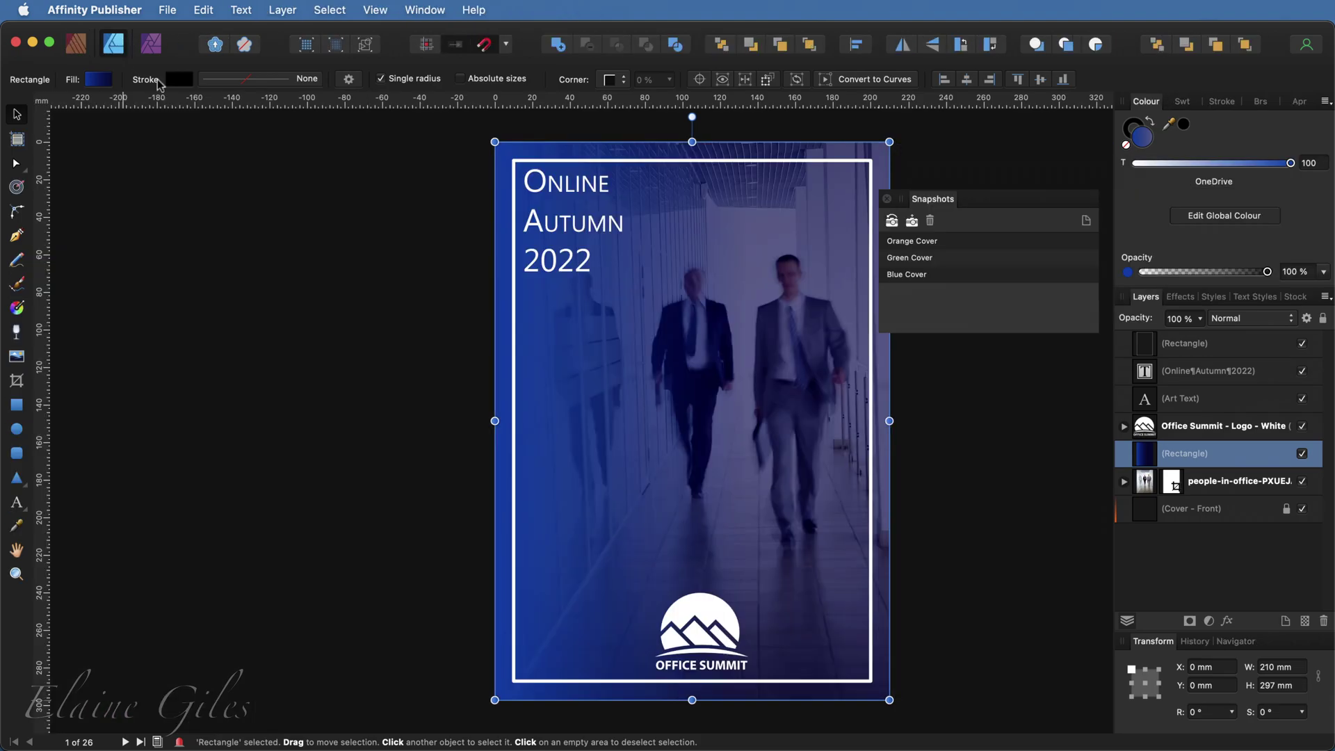
click(948, 262)
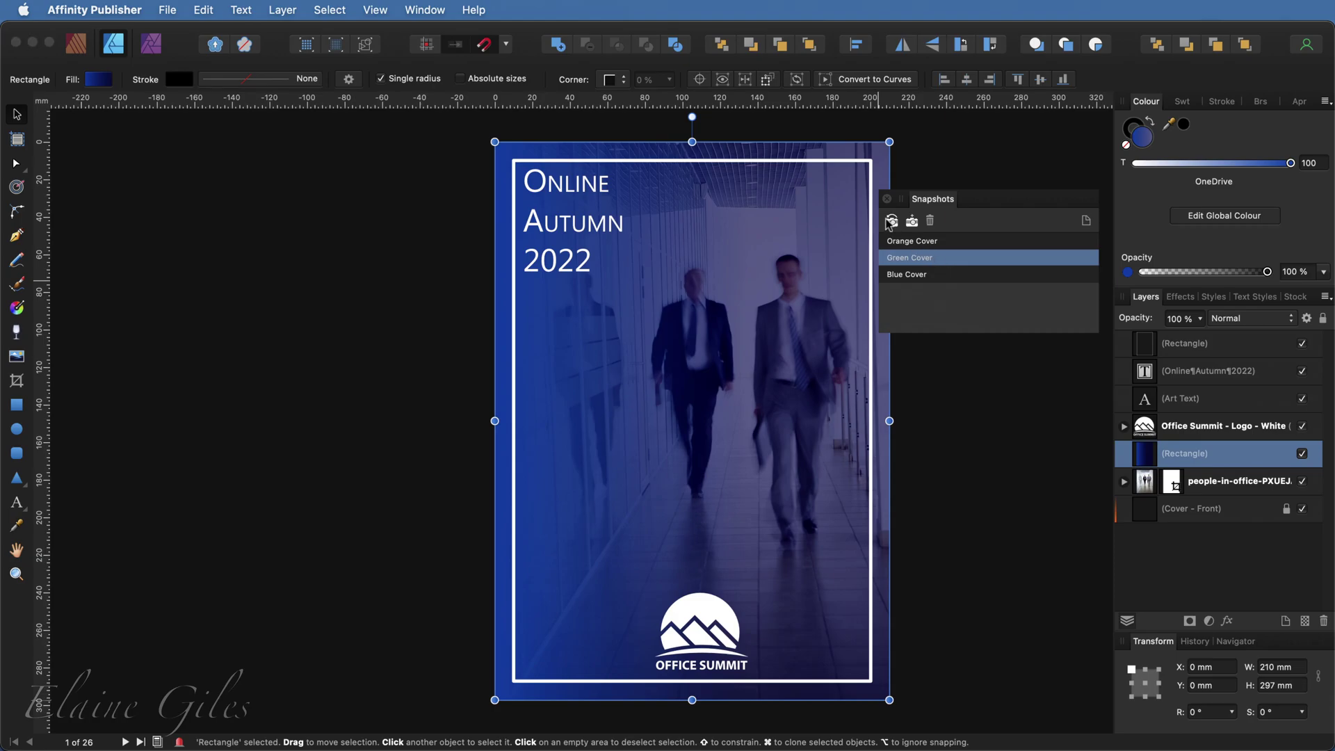
click(891, 221)
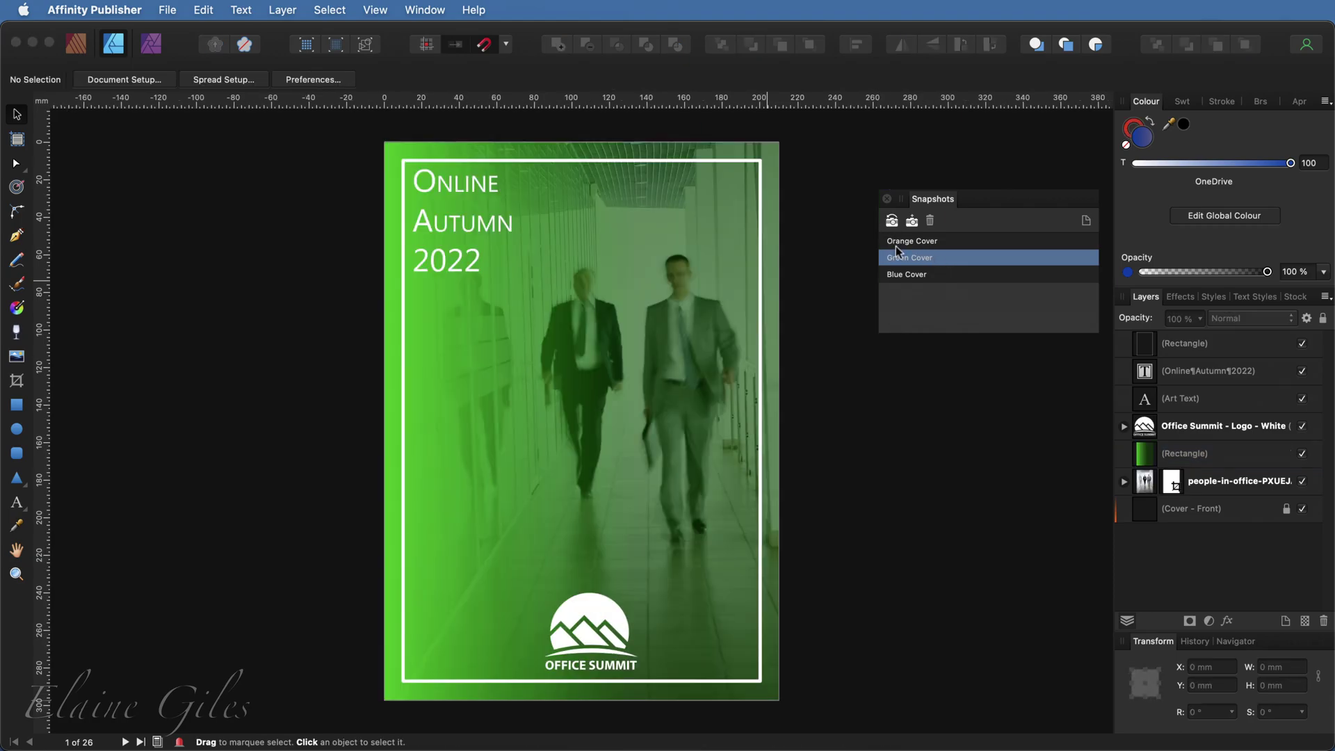
click(906, 275)
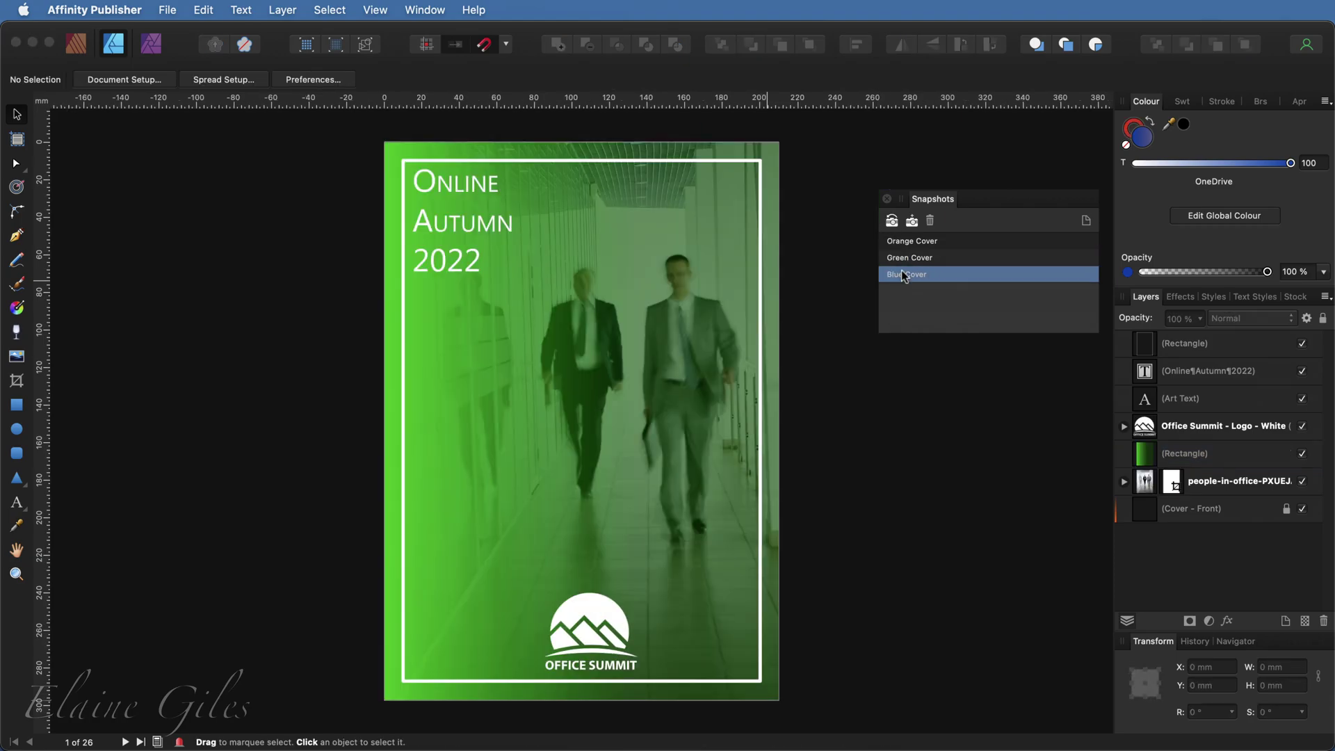
click(892, 220)
click(897, 245)
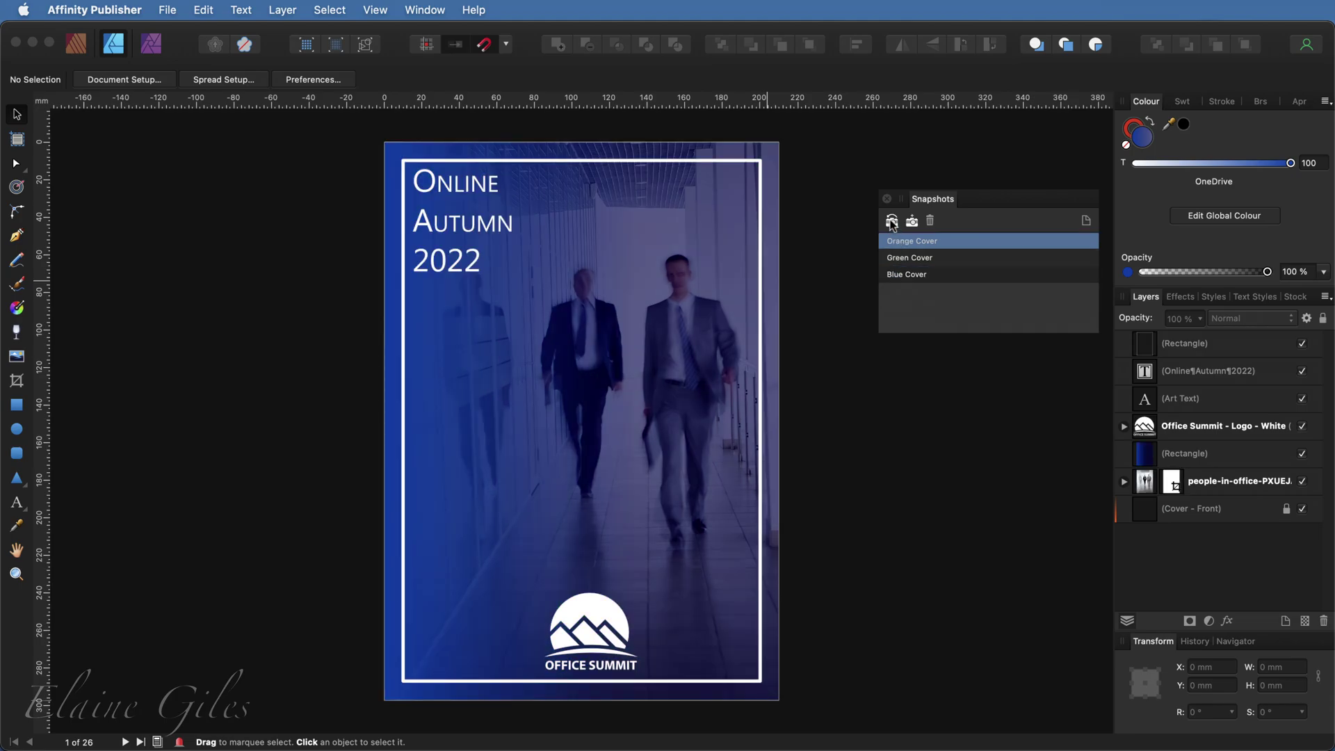
click(891, 220)
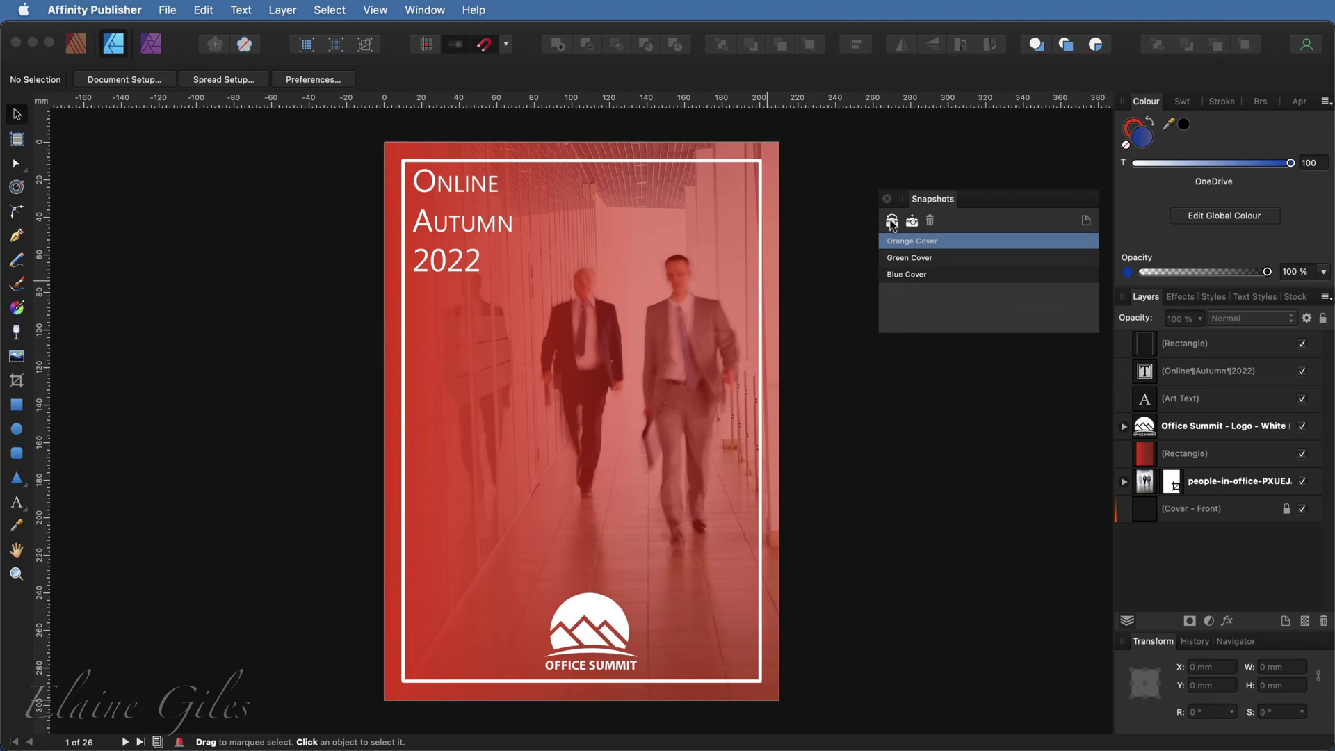
- Make a new Untitled document from the Green Cover snapshot
click(901, 259)
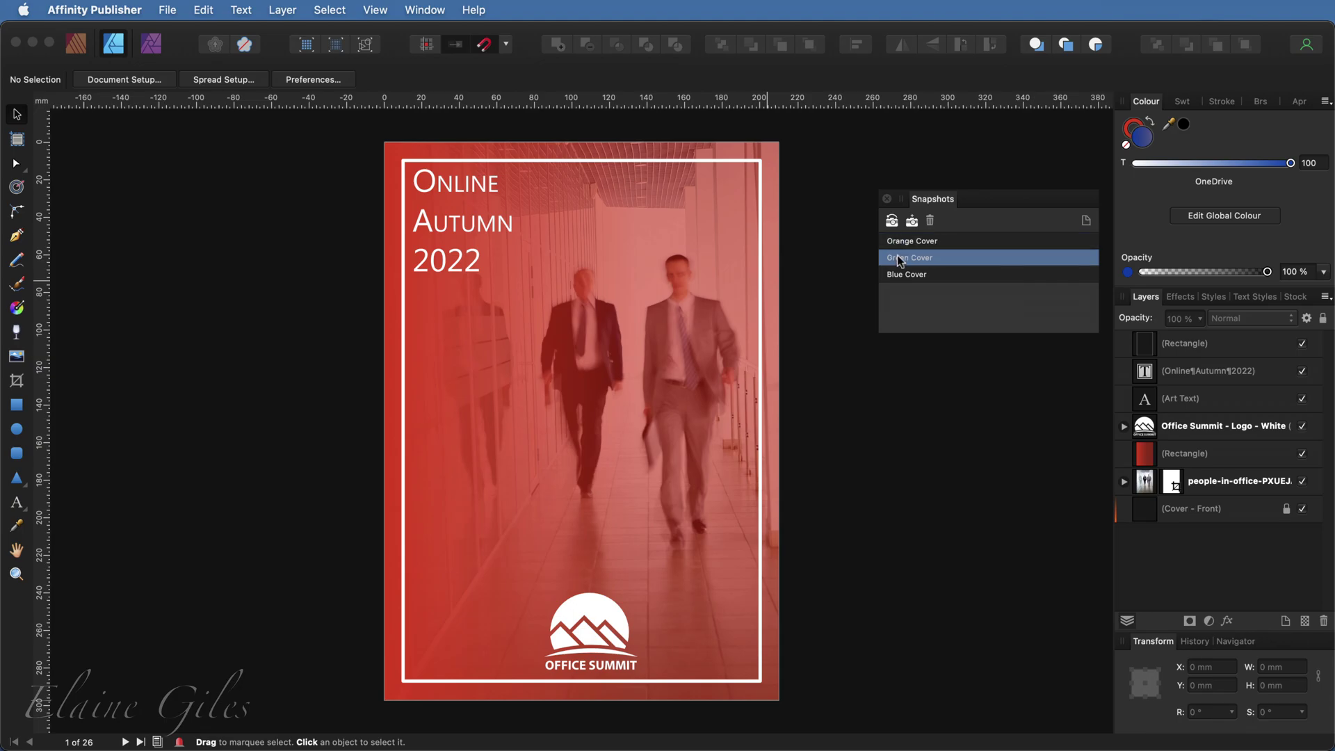
click(1086, 222)
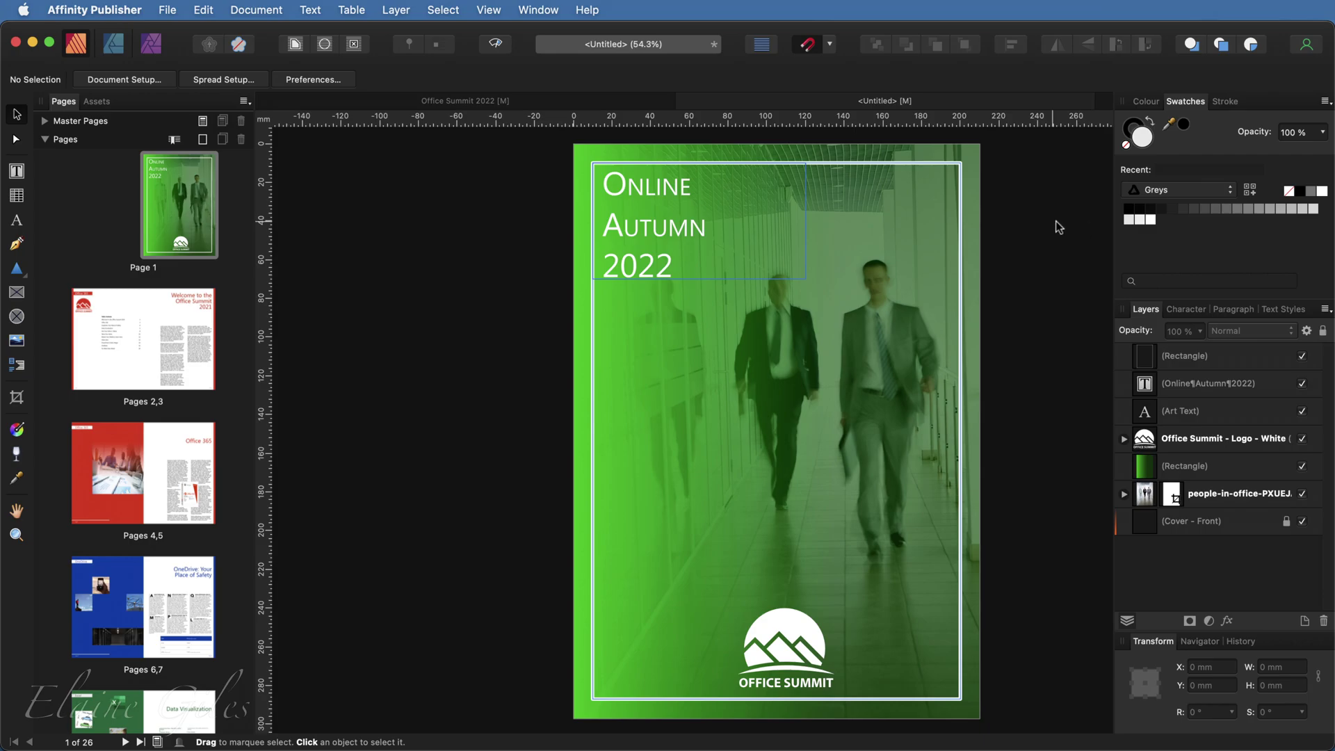
- From the Designer persona's Snapshots panel, make a second Untitled document from Blue Cover
click(114, 46)
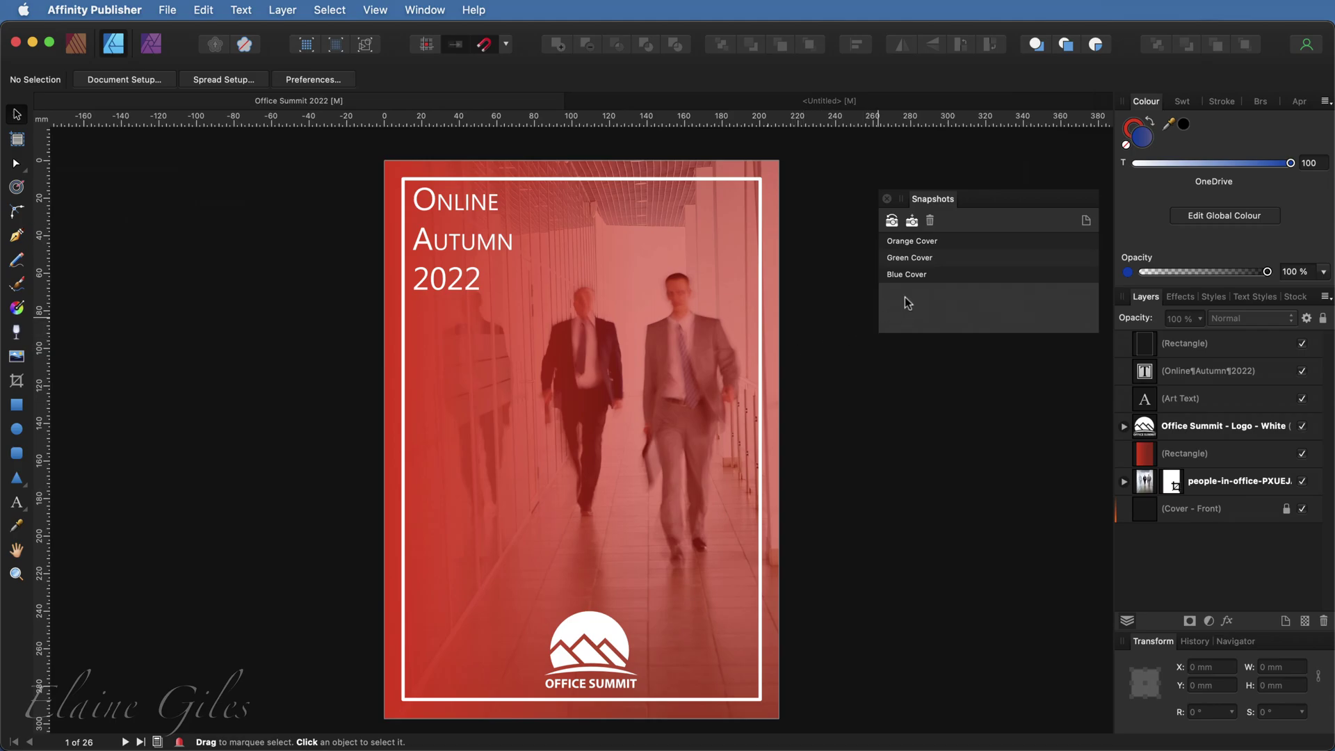
click(905, 274)
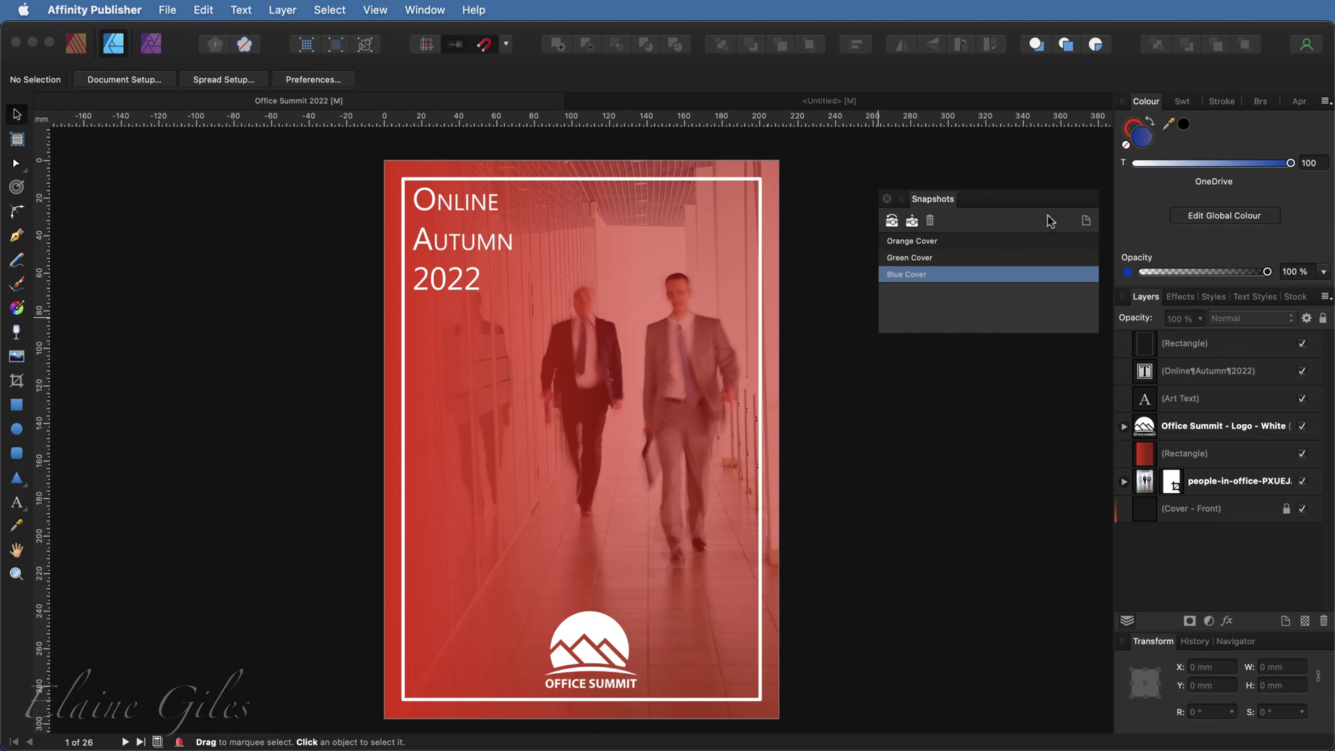
click(1086, 221)
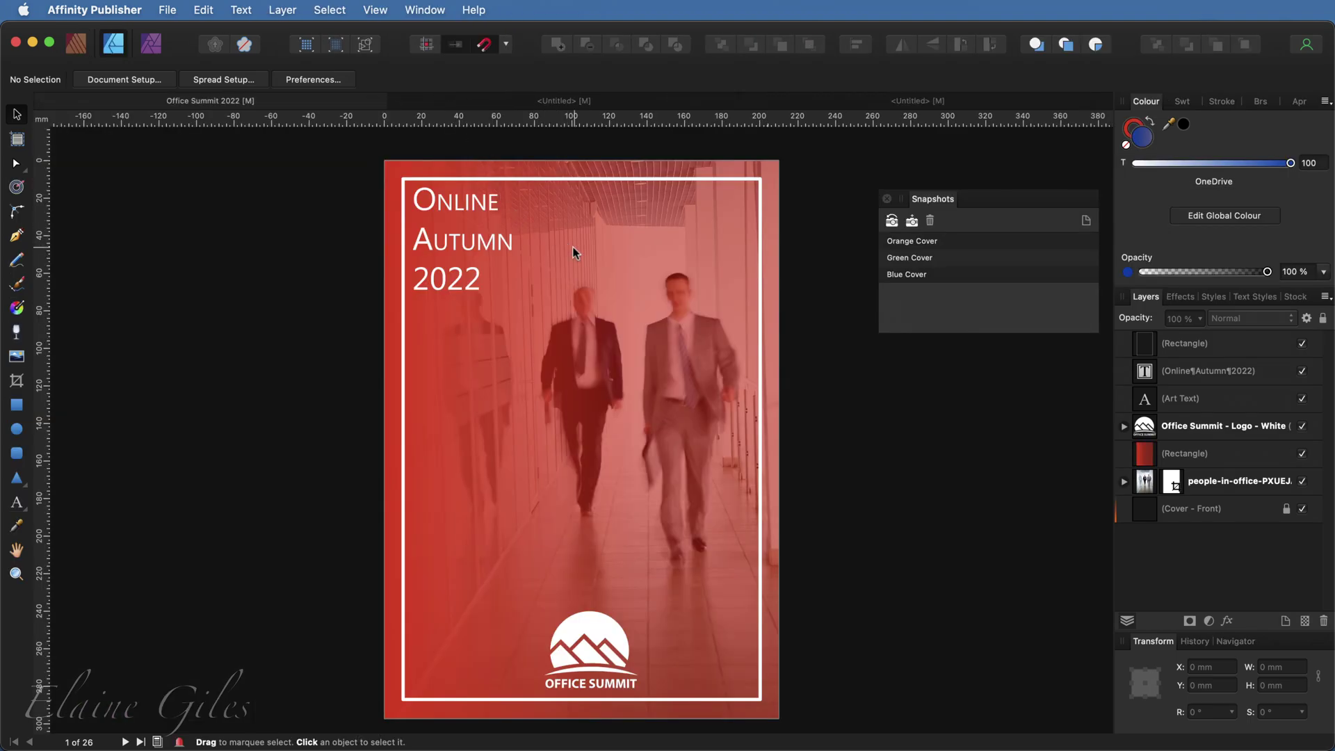
- Restore the Blue Cover snapshot, then delete it, leaving Orange Cover and Green Cover
click(905, 276)
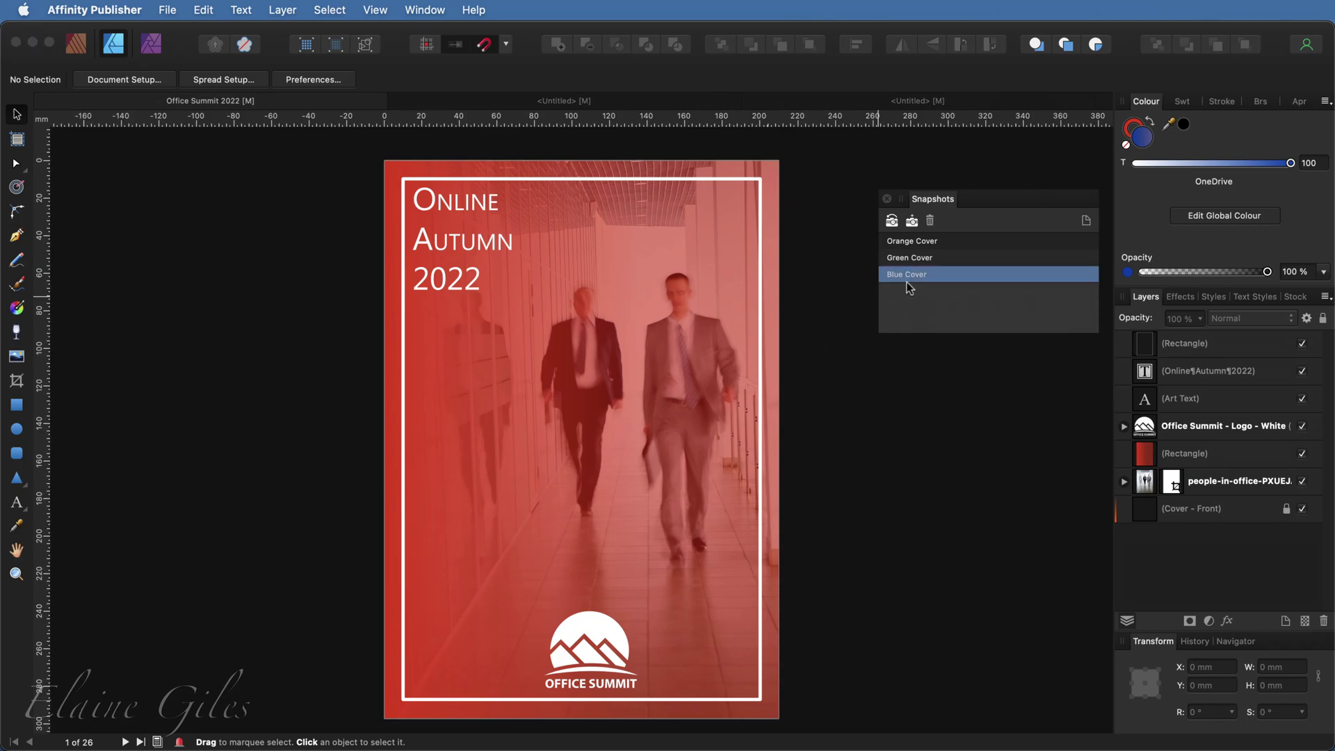
click(911, 223)
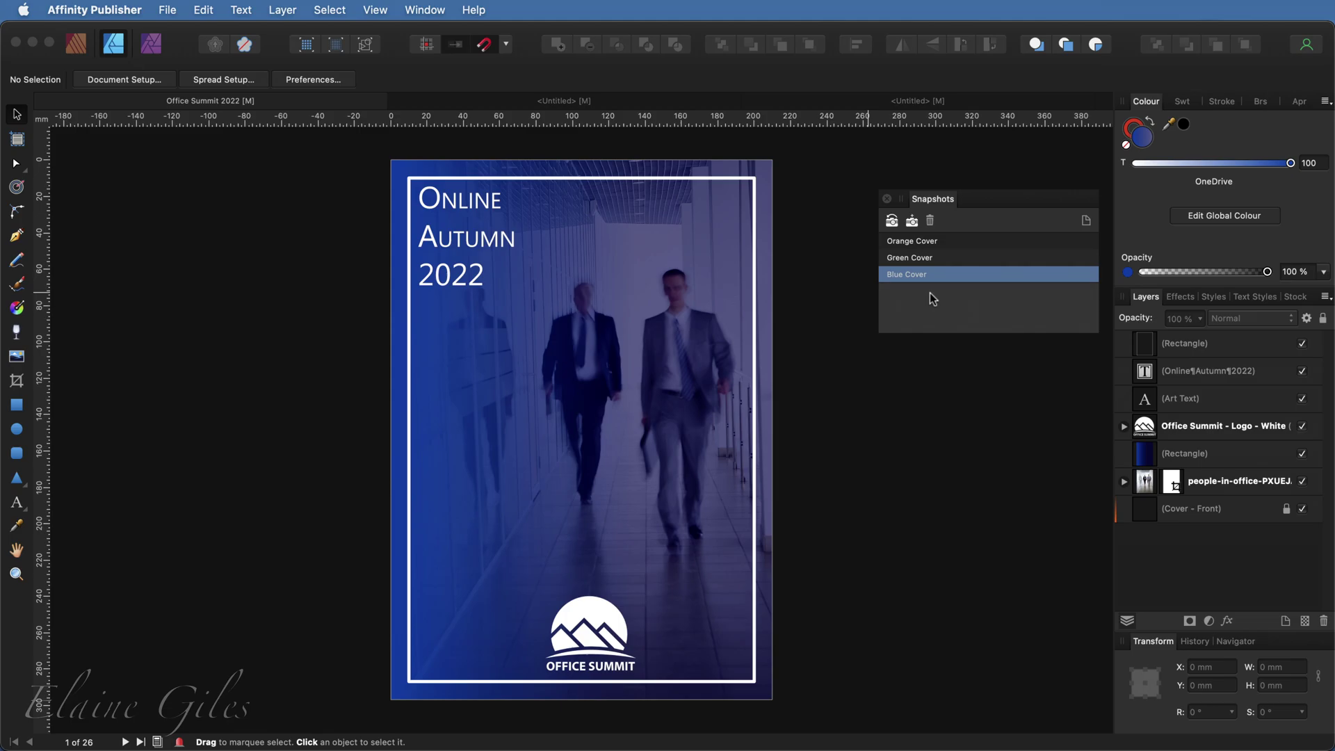
click(931, 222)
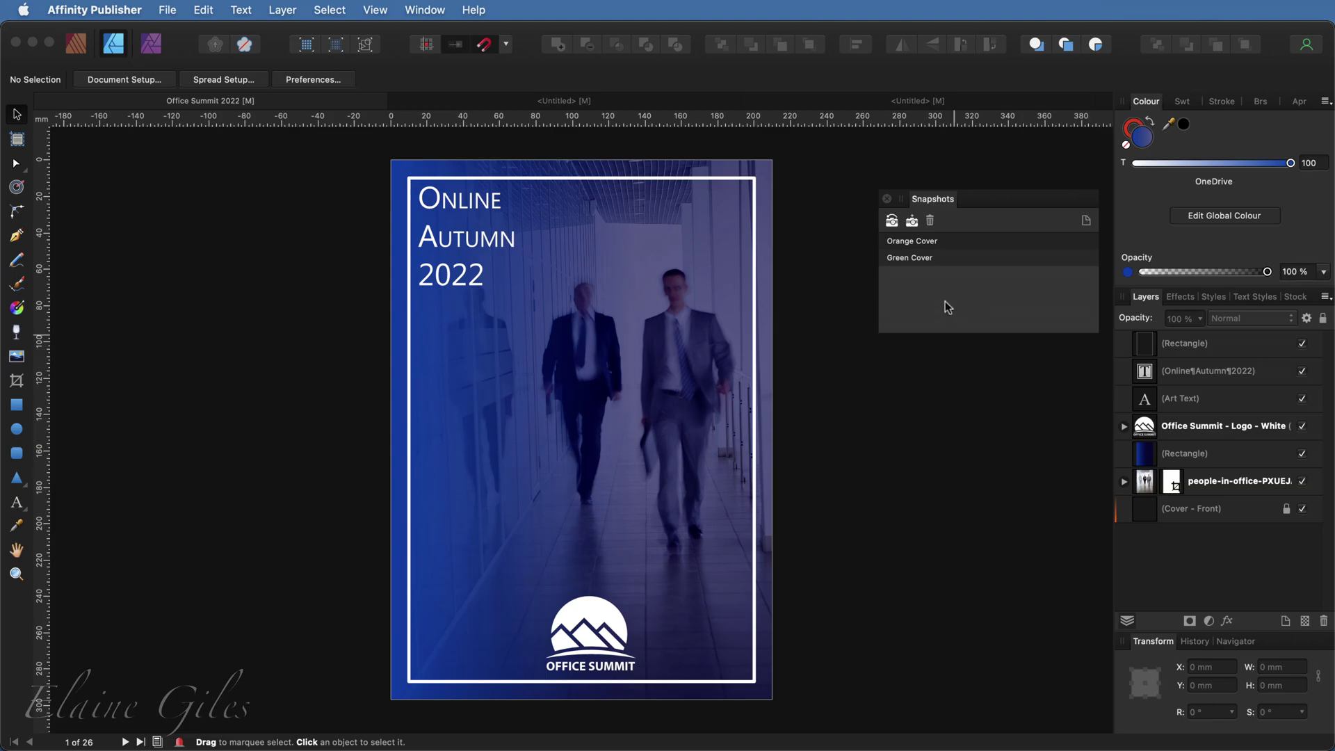
- Restore the Orange Cover snapshot for a red overlay and return to the Publisher persona
click(904, 243)
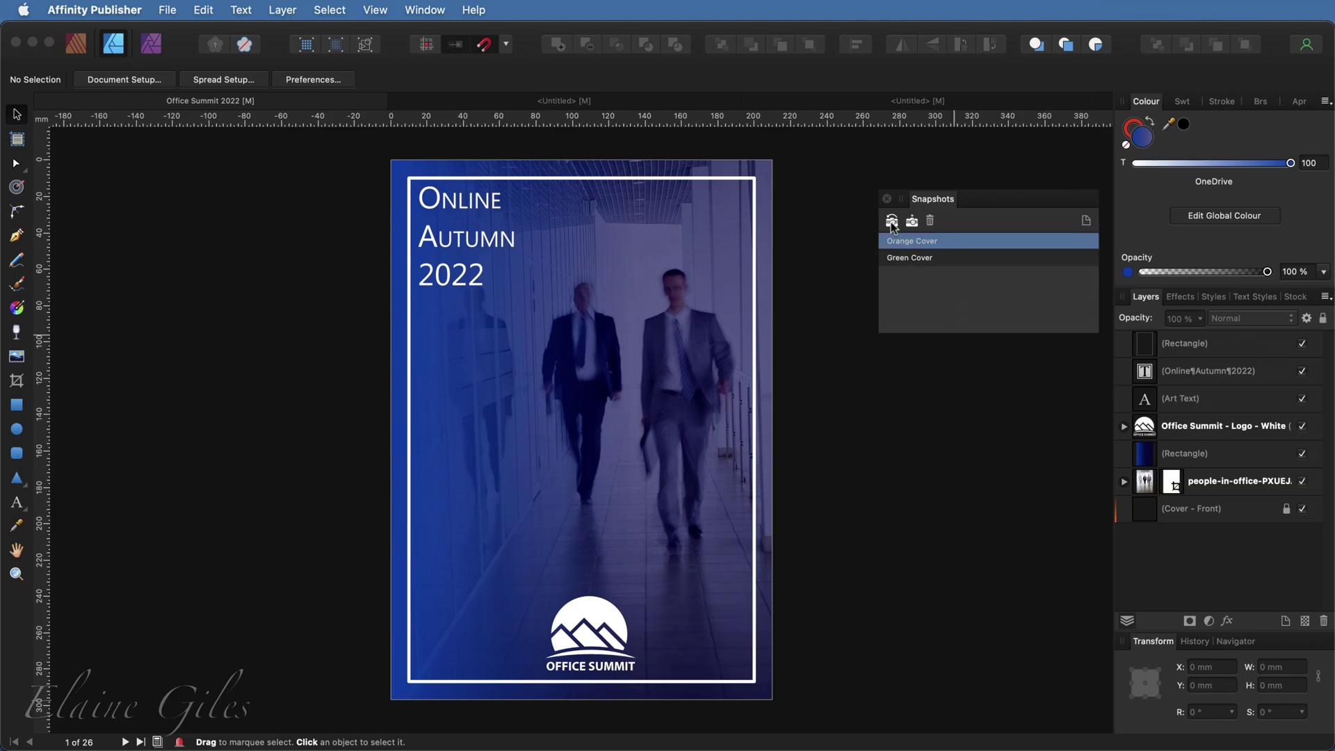
click(891, 222)
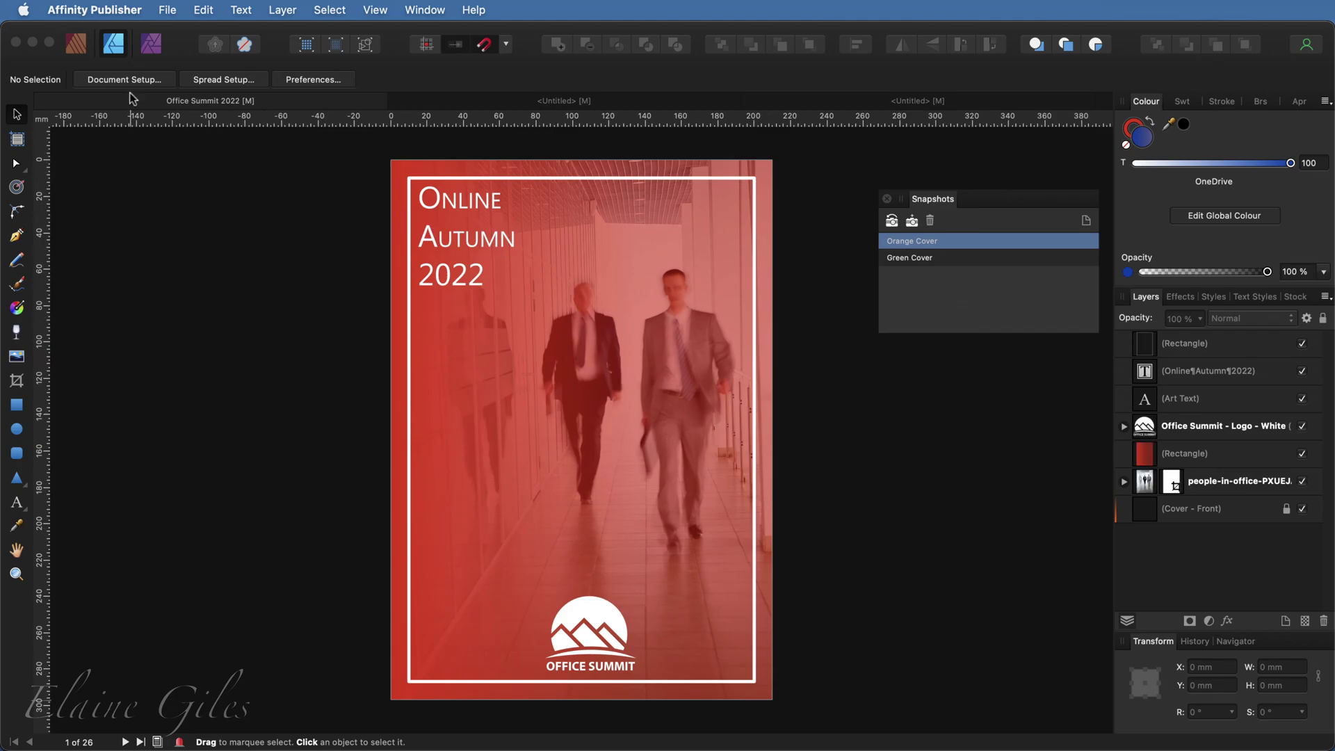
drag(433, 265, 210, 264)
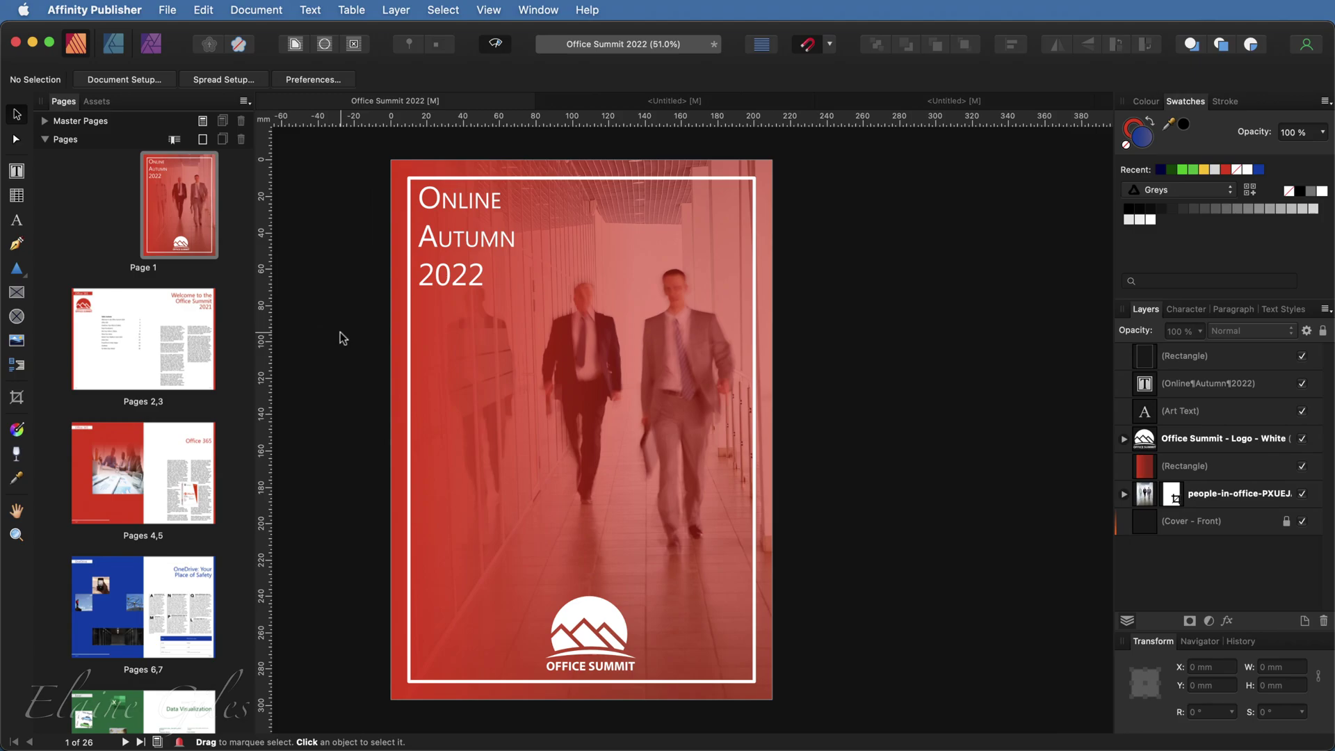